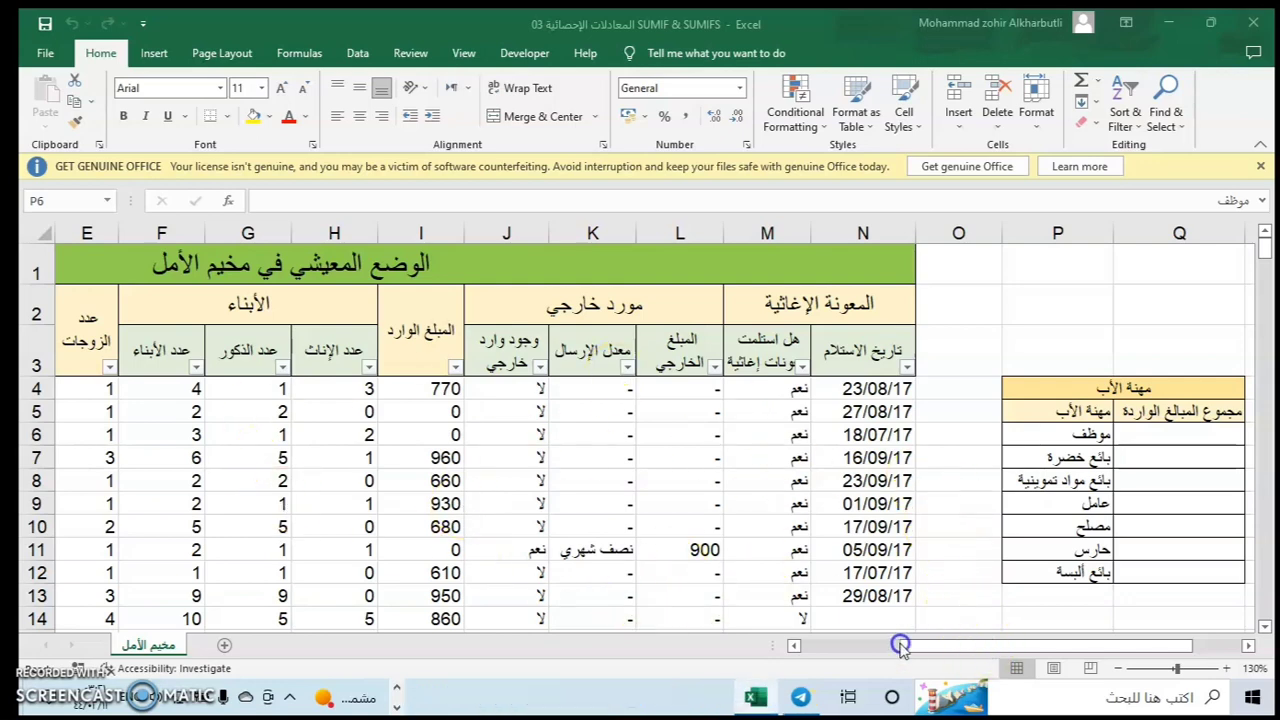
# Start a SUMIF formula in Q6, the موظف total cell, from the =sum suggestions
pyautogui.moveTo(903, 648); pyautogui.dragTo(849, 652)
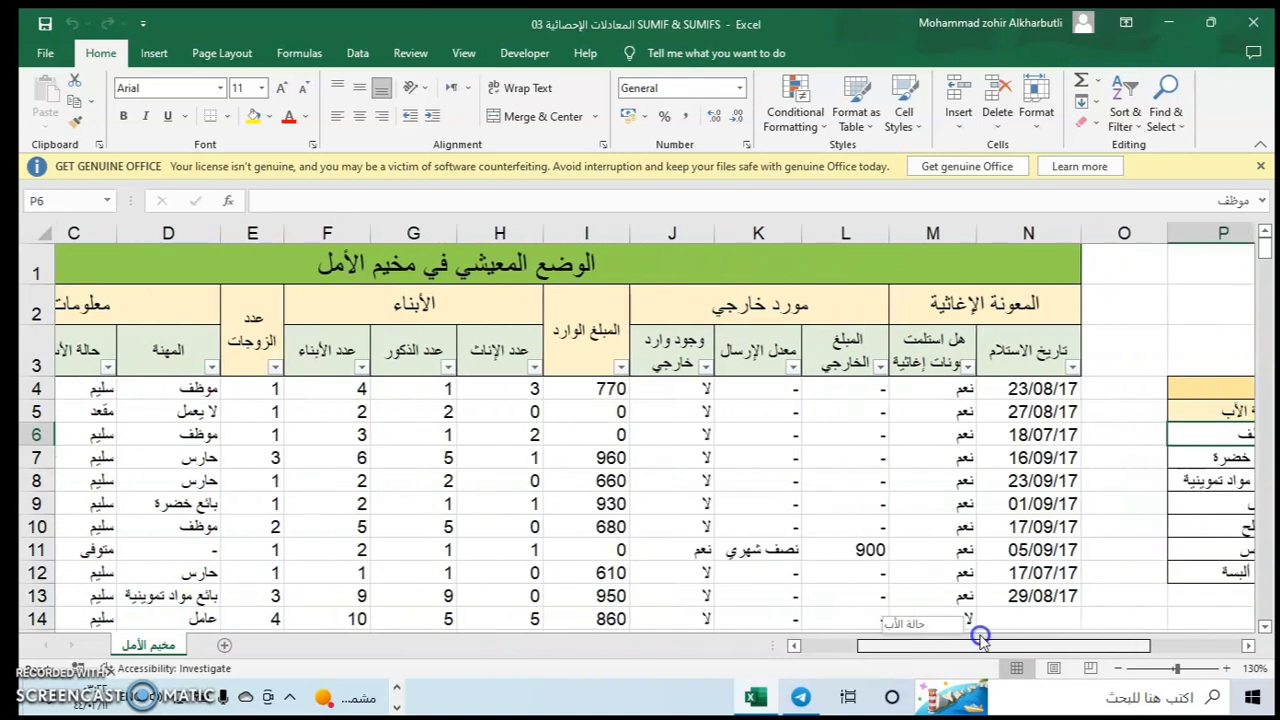
pyautogui.moveTo(924, 655); pyautogui.dragTo(1049, 652)
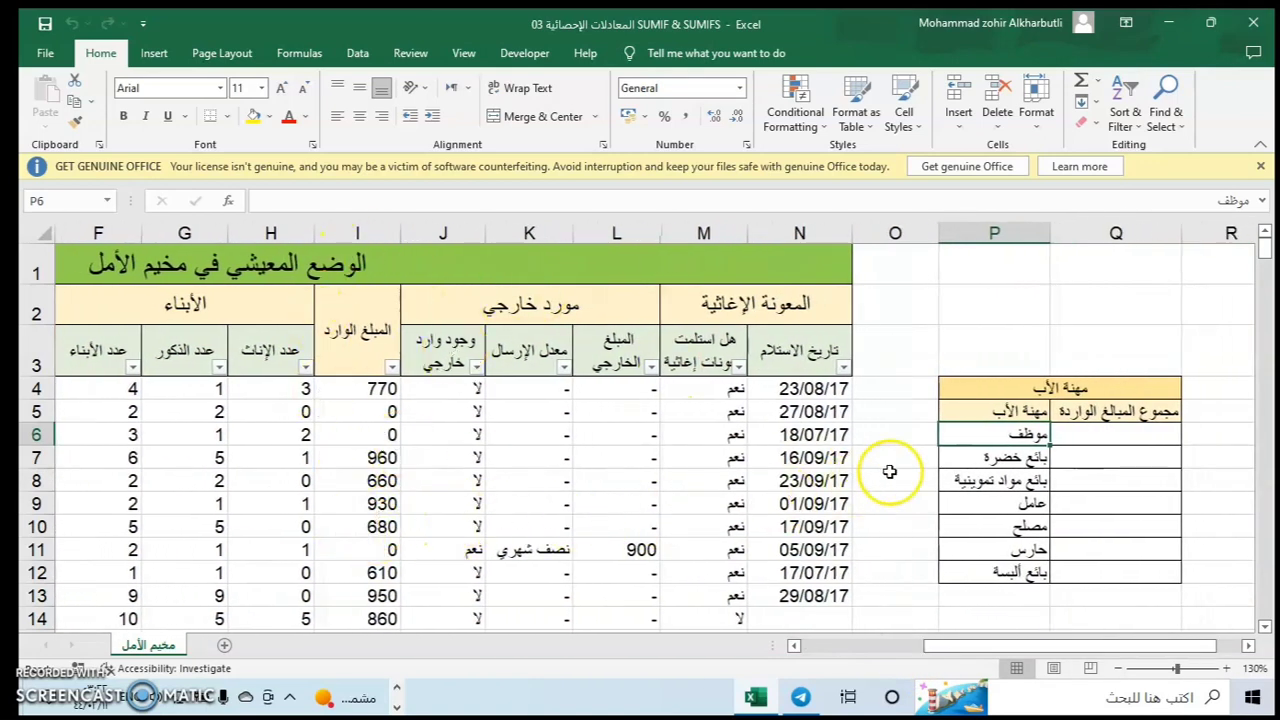
pyautogui.click(1104, 439)
pyautogui.write('=')
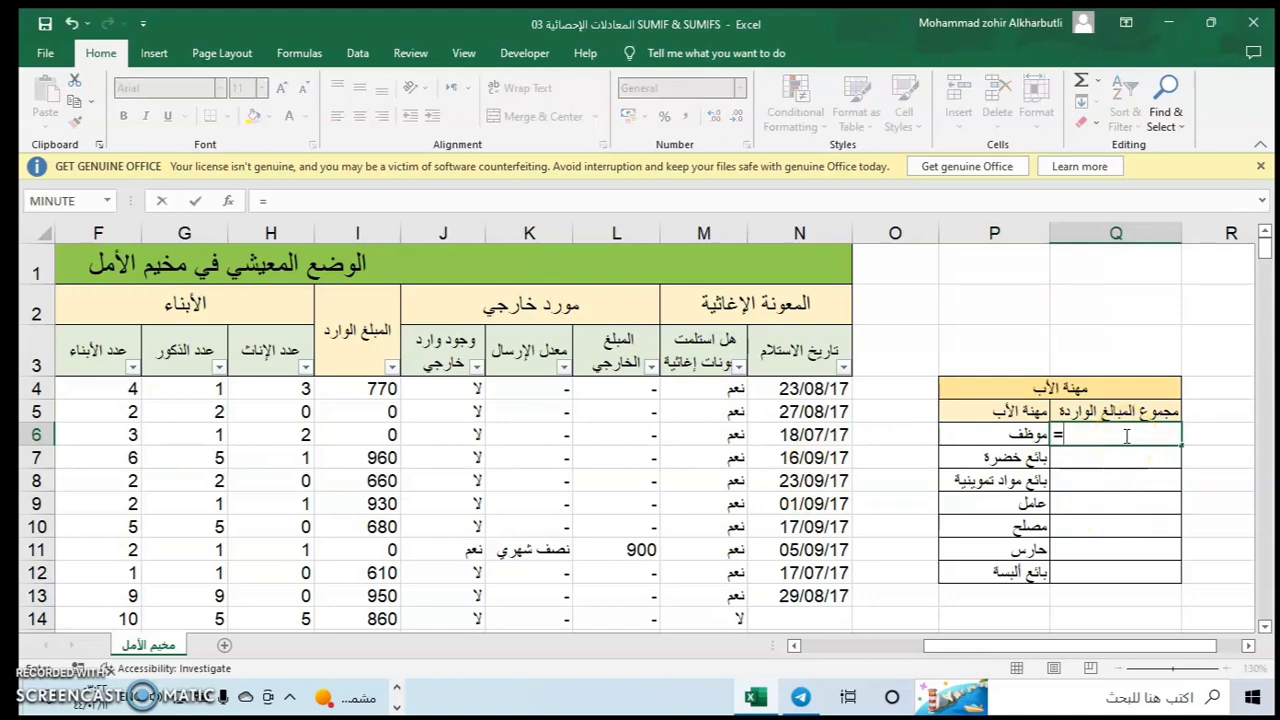
pyautogui.write('sum')
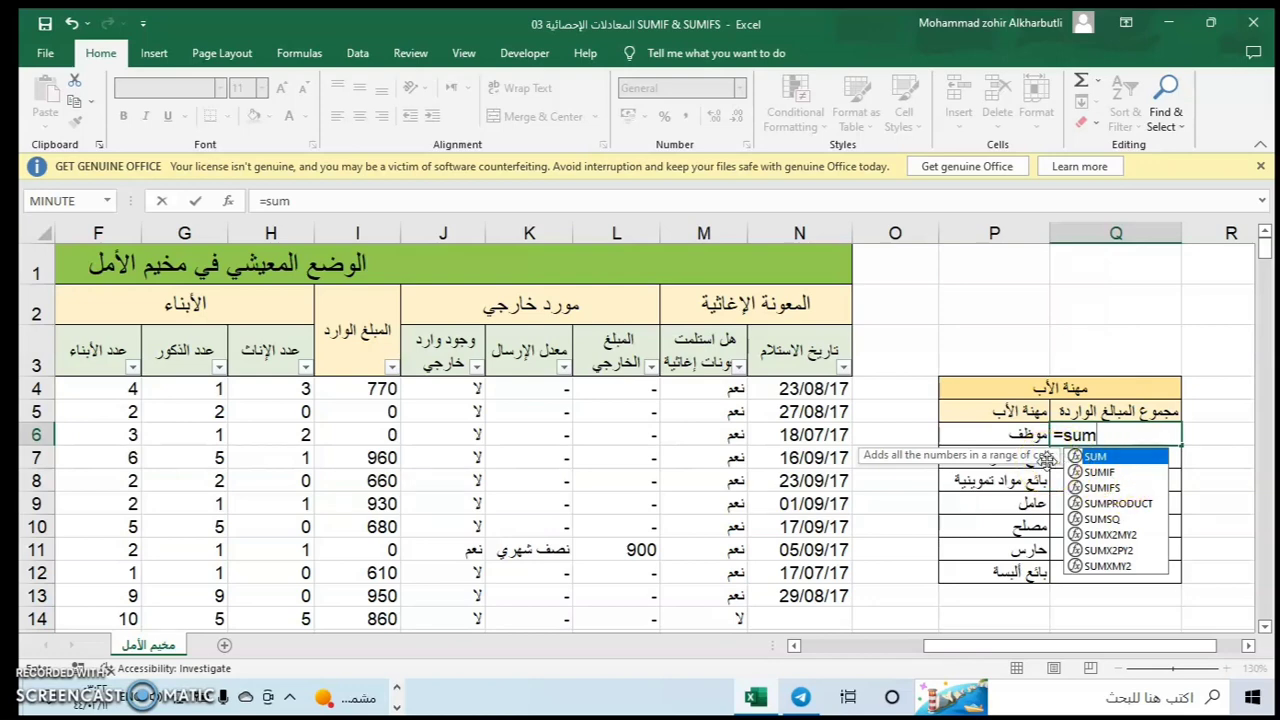
pyautogui.click(1110, 472)
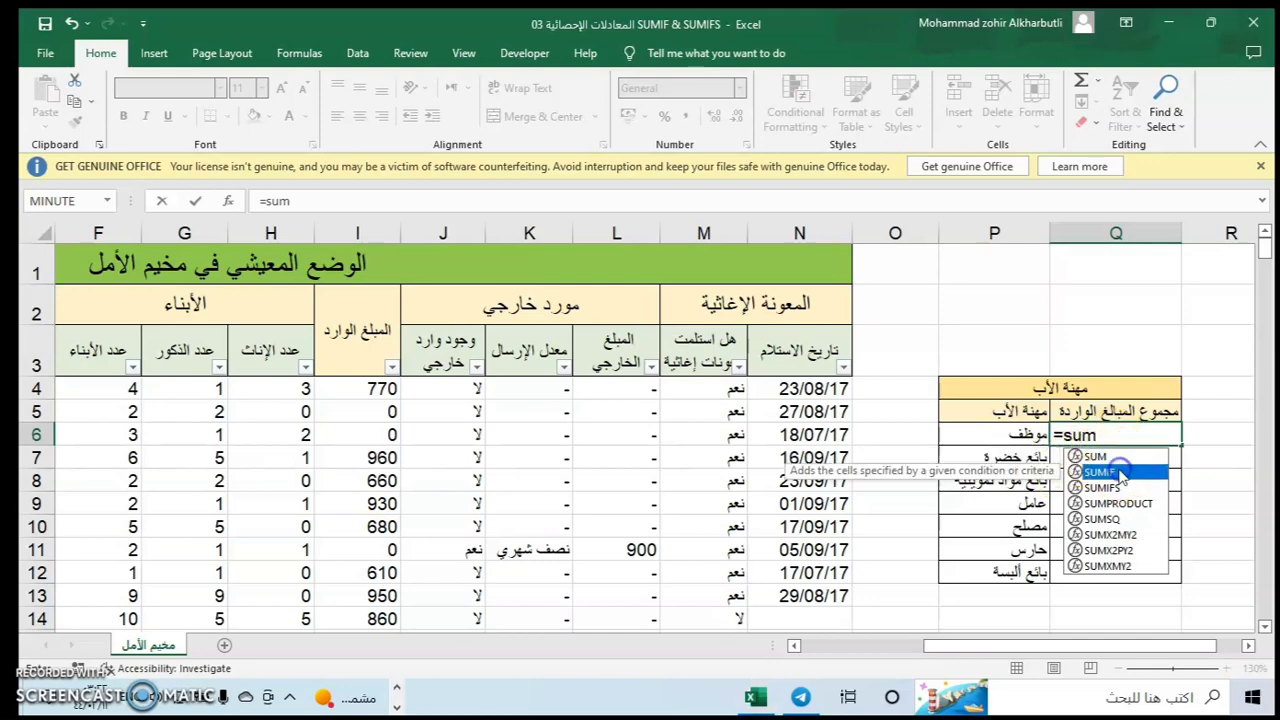
pyautogui.doubleClick(1113, 473)
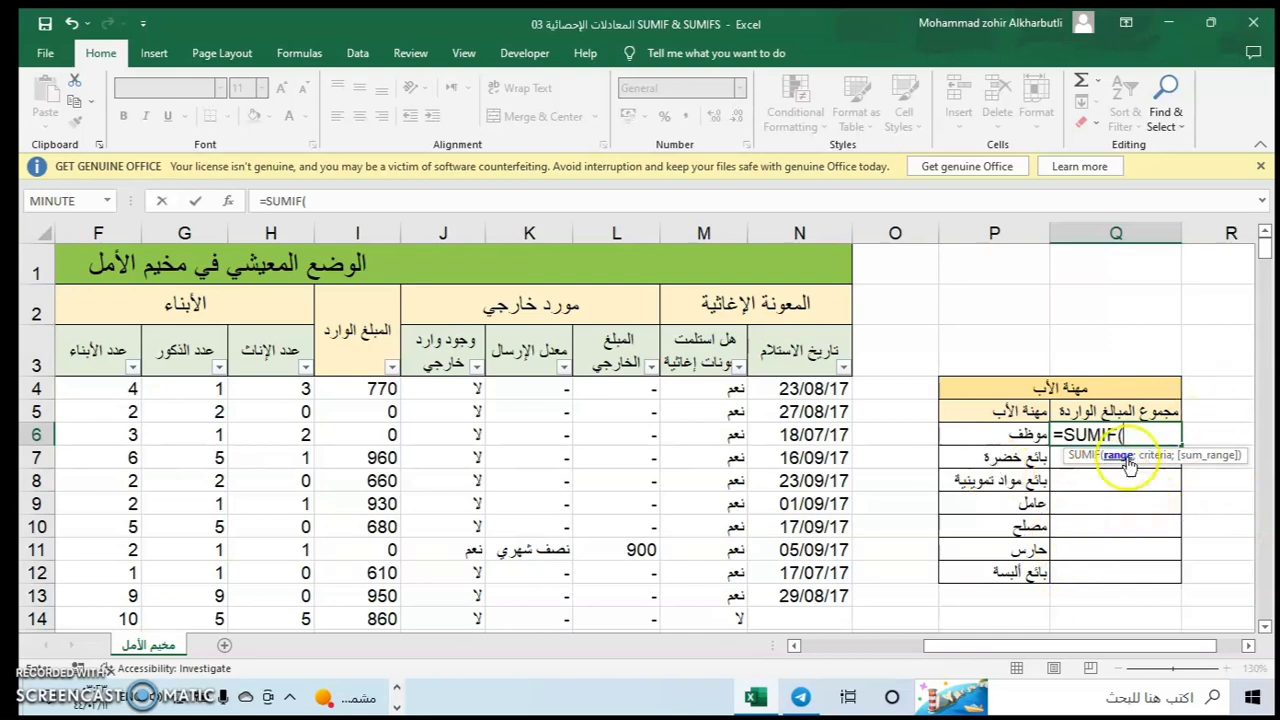
# Enter the occupation column D4:D288 as the range argument of Q6's SUMIF
pyautogui.moveTo(1062, 645); pyautogui.dragTo(930, 650)
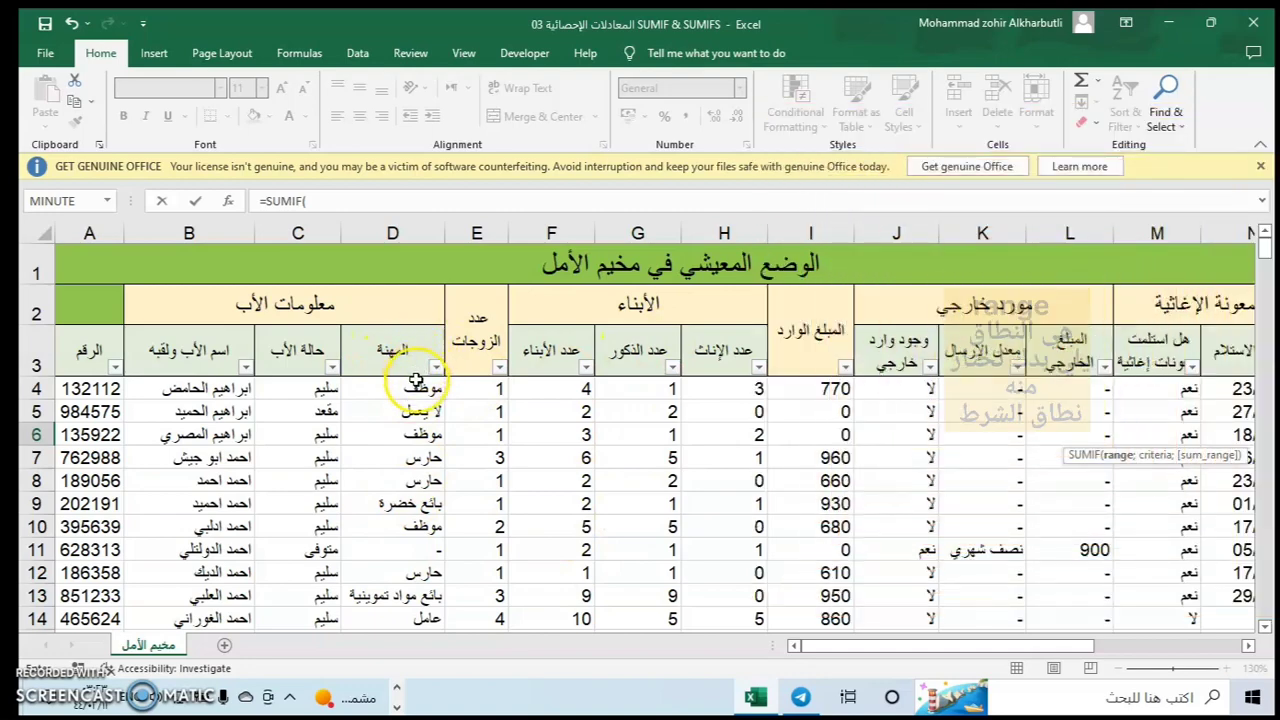
pyautogui.scroll(-2, 415, 430)
pyautogui.scroll(-4, 413, 440)
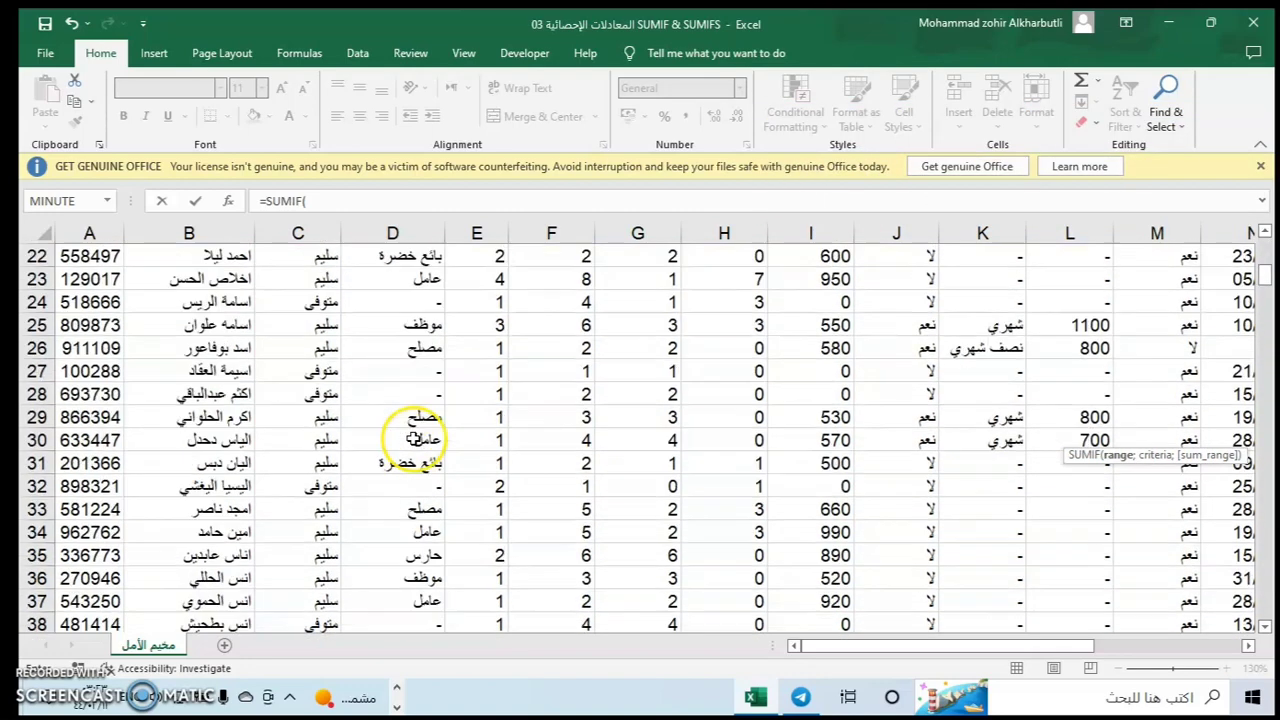
pyautogui.scroll(7, 413, 440)
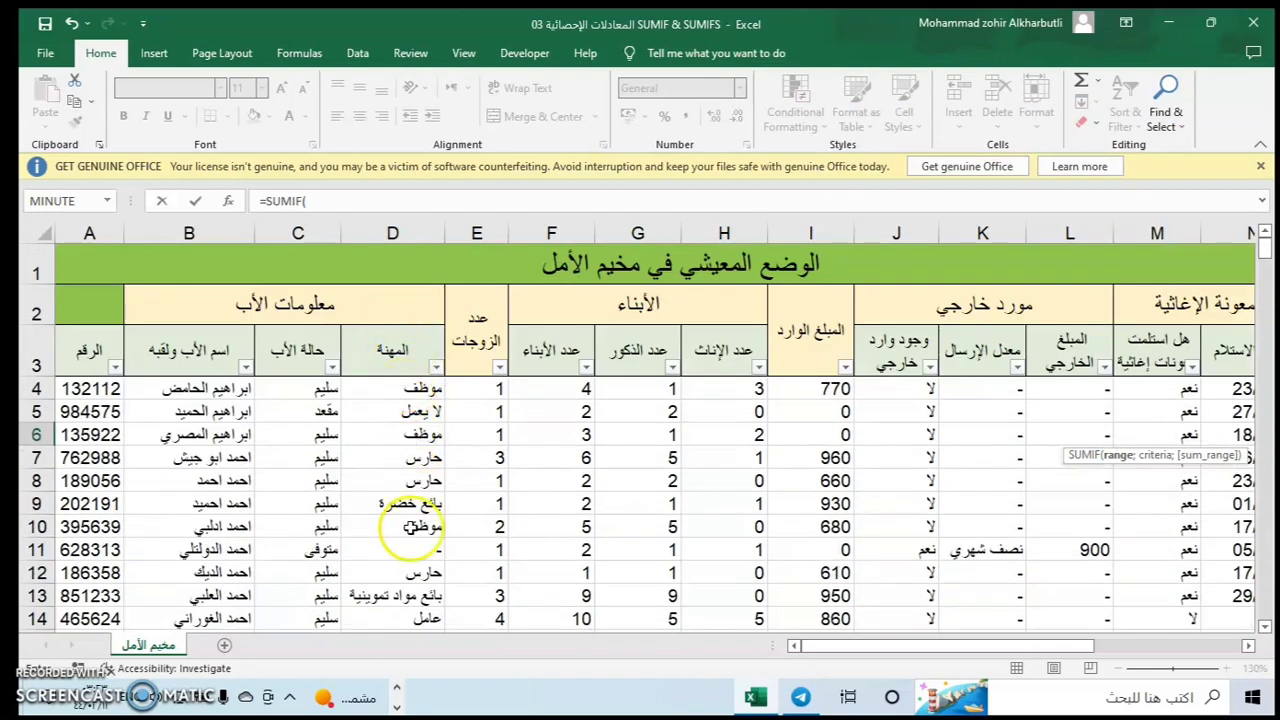
pyautogui.moveTo(951, 631); pyautogui.dragTo(1047, 632)
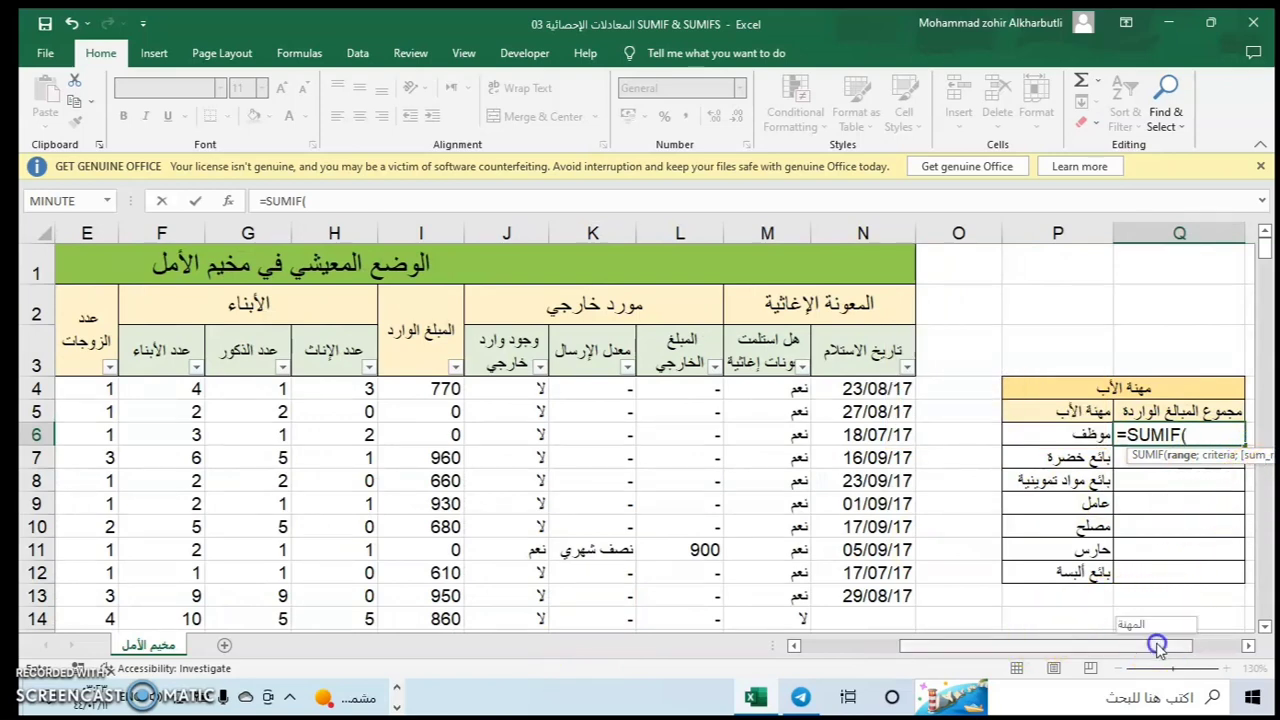
pyautogui.moveTo(1143, 646); pyautogui.dragTo(1195, 648)
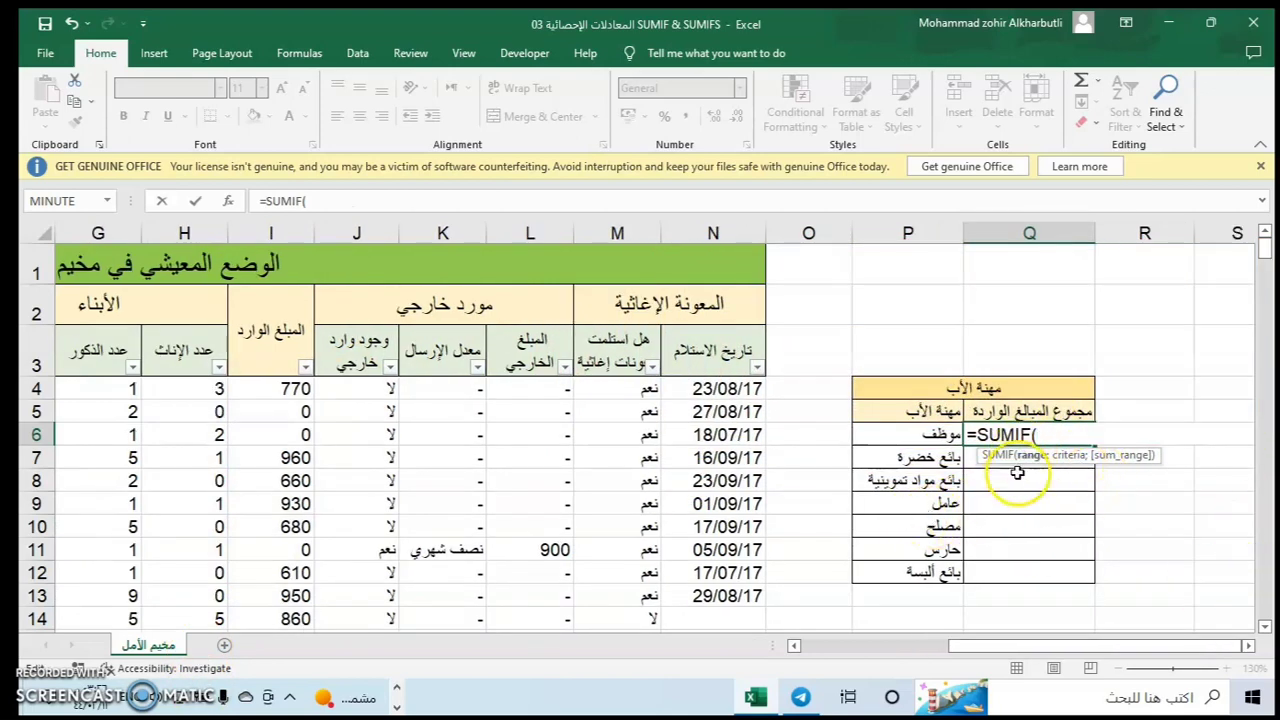
pyautogui.moveTo(1020, 652); pyautogui.dragTo(808, 650)
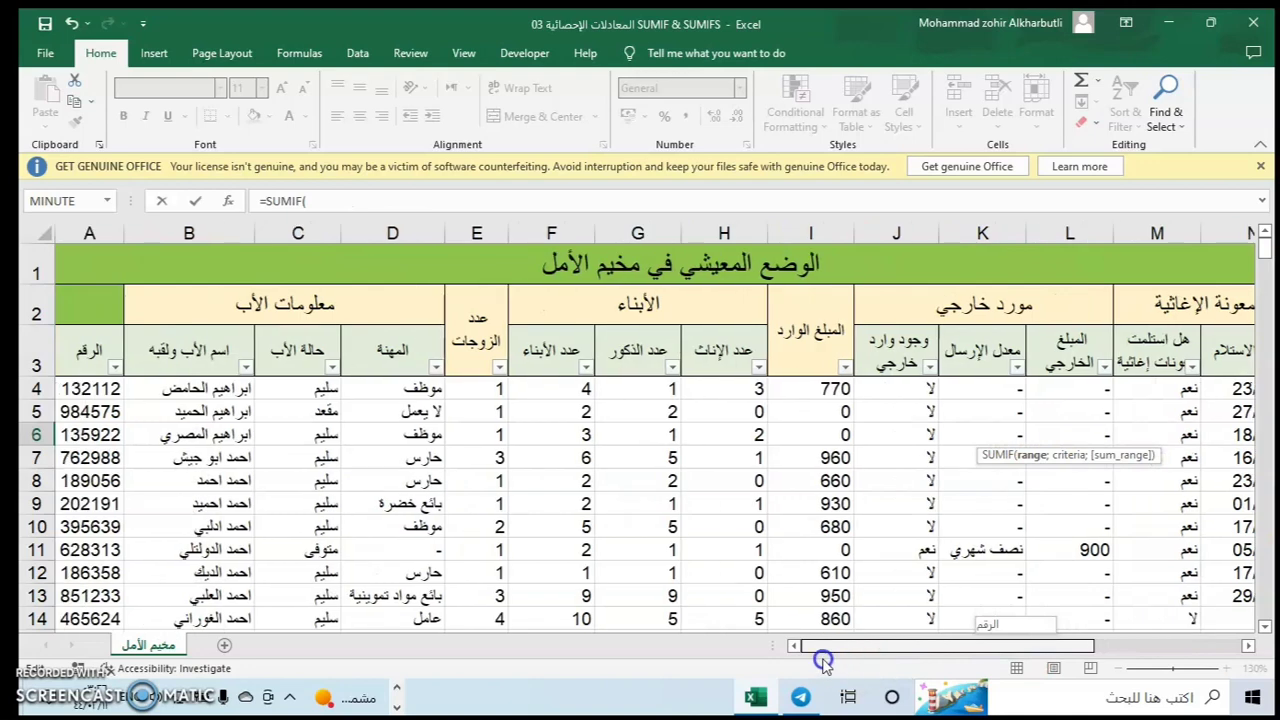
pyautogui.click(418, 389)
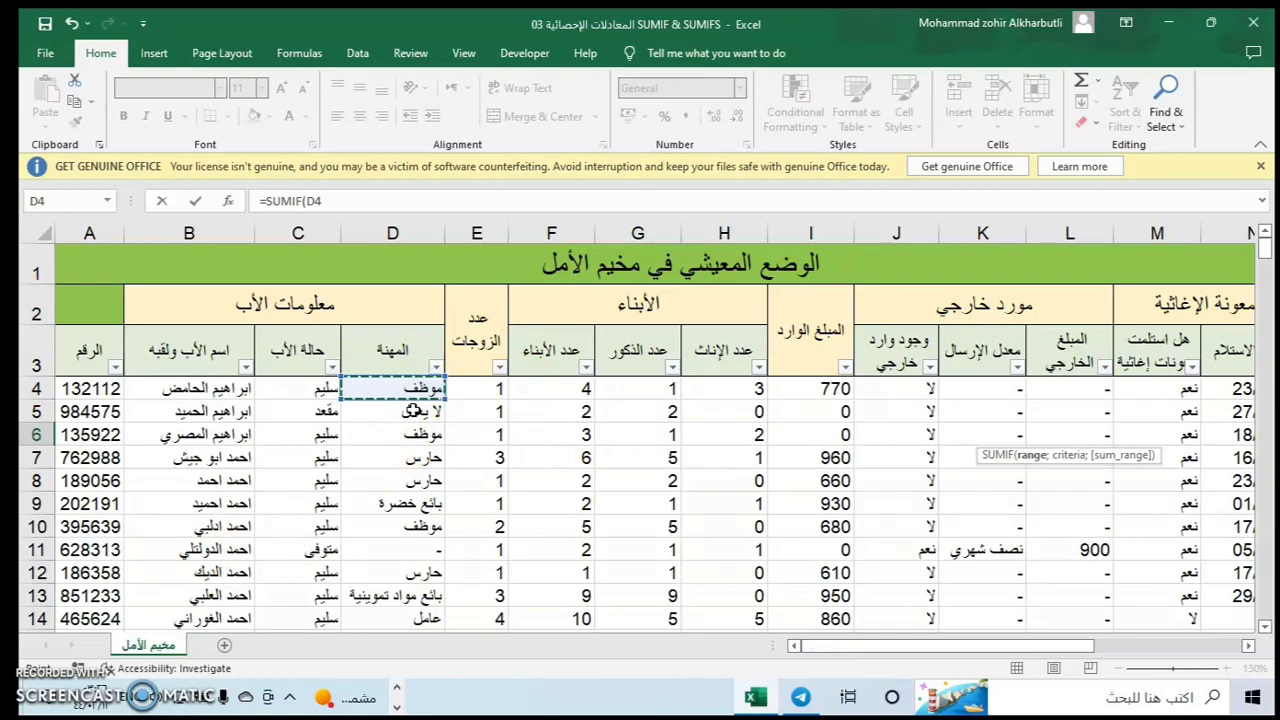
pyautogui.hotkey('ctrl', 'shift', 'Down')
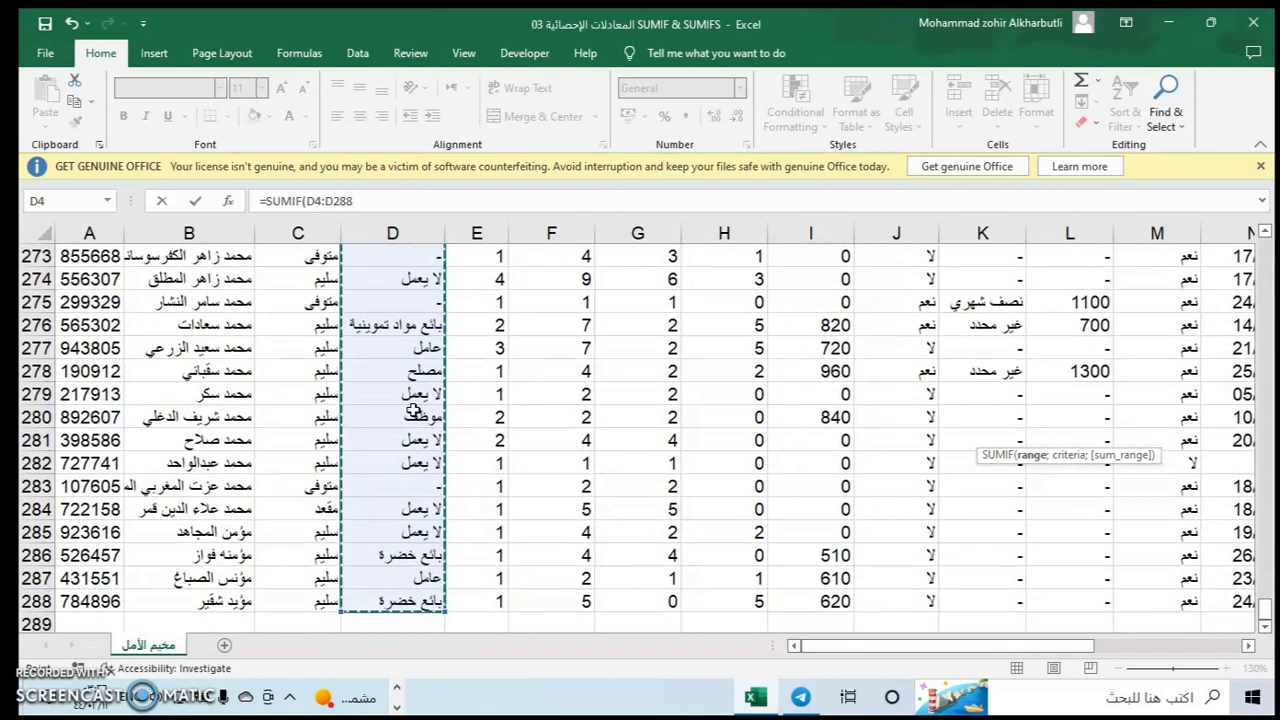
pyautogui.hotkey('ctrl', 'BackSpace')
pyautogui.write(';')
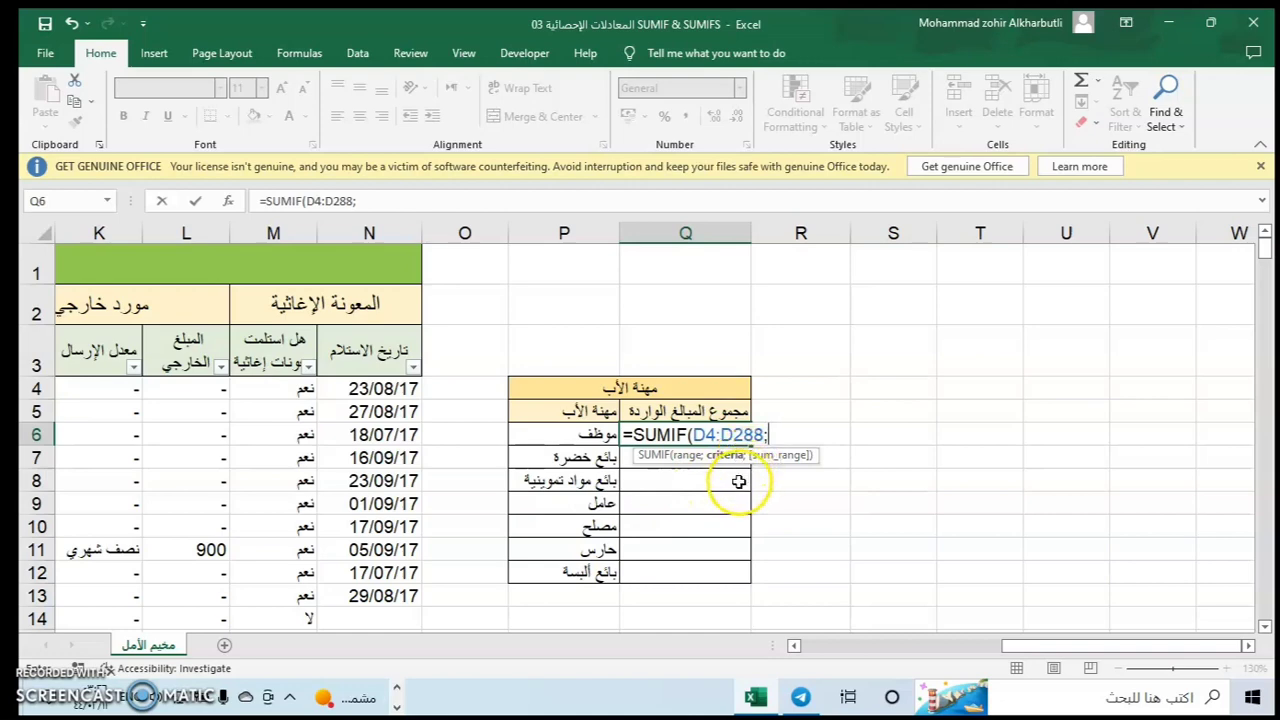
# Finish Q6's SUMIF with criterion P6 and sum range I4:I288, giving 22470
pyautogui.click(560, 435)
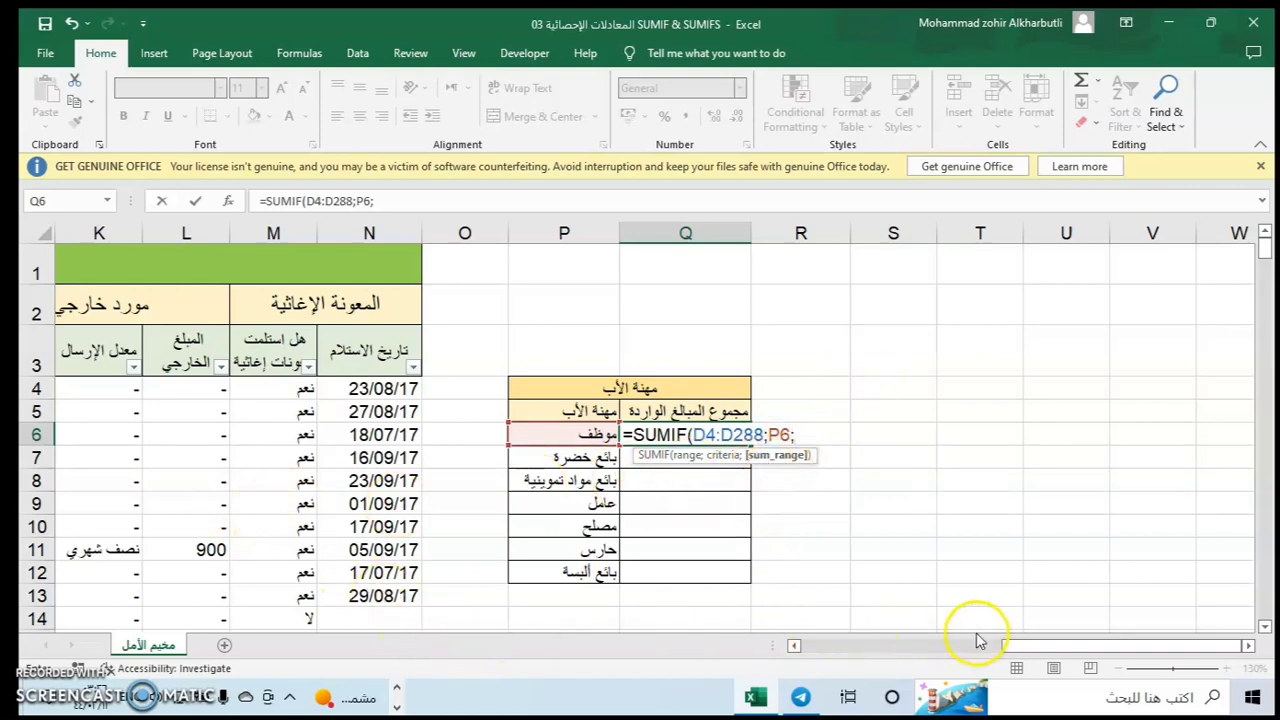
pyautogui.moveTo(980, 641); pyautogui.dragTo(920, 645)
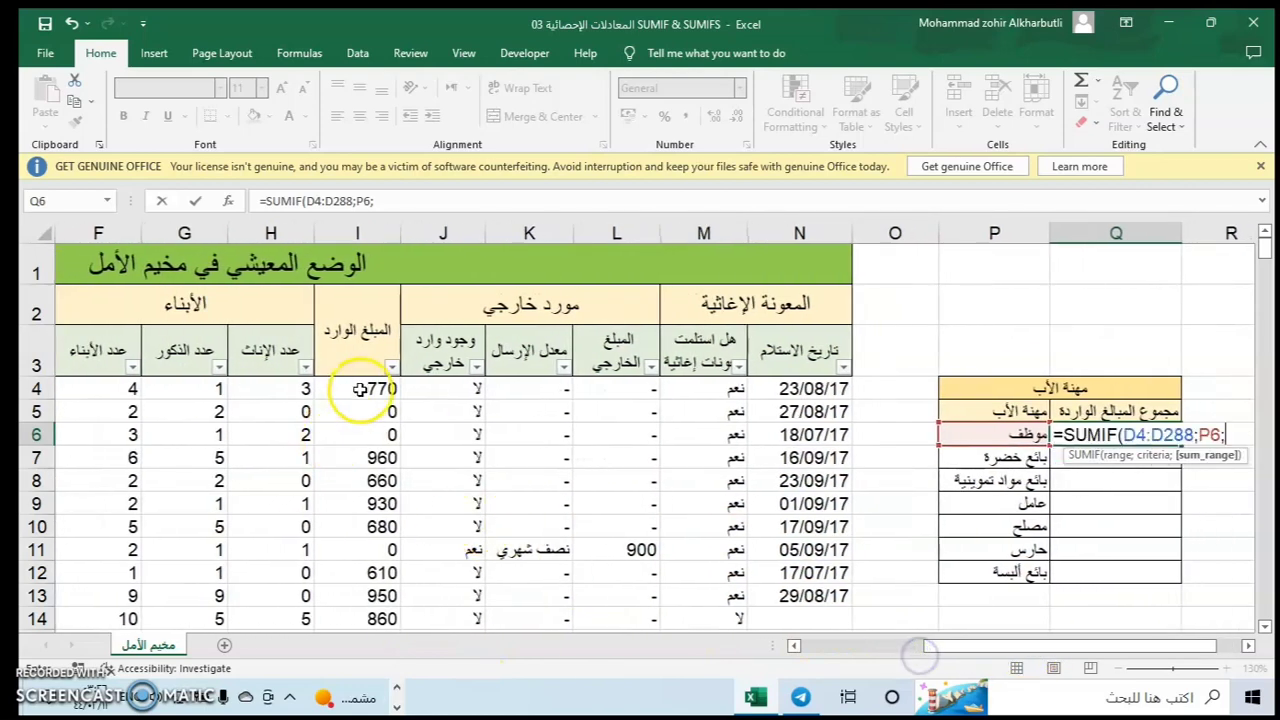
pyautogui.click(360, 389)
pyautogui.hotkey('ctrl', 'shift', 'Down')
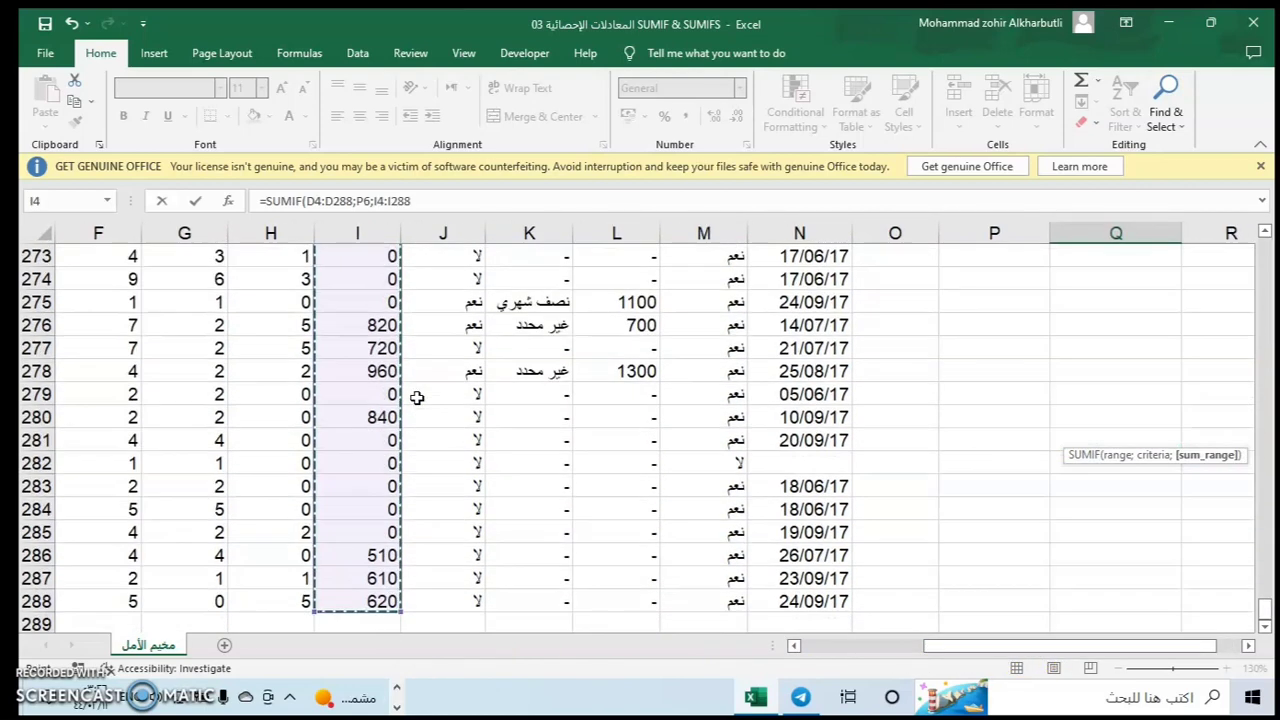
pyautogui.scroll(10, 417, 397)
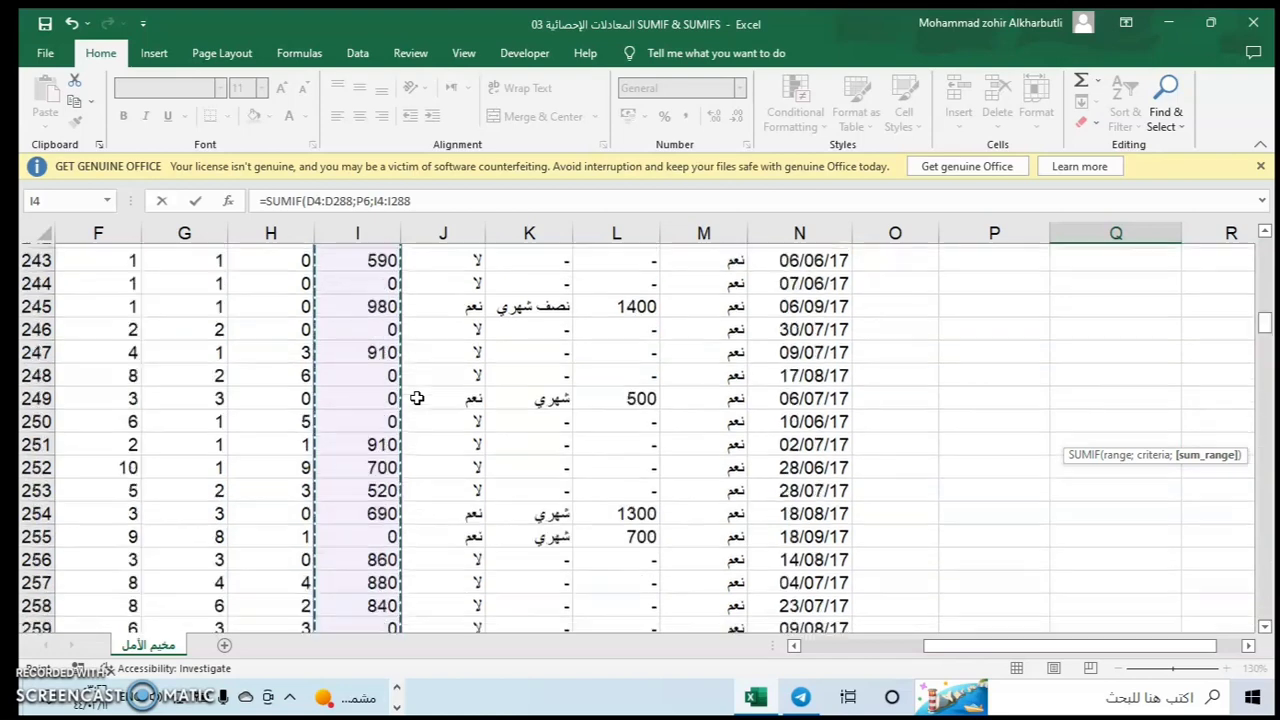
pyautogui.scroll(20, 414, 394)
pyautogui.press('Return')
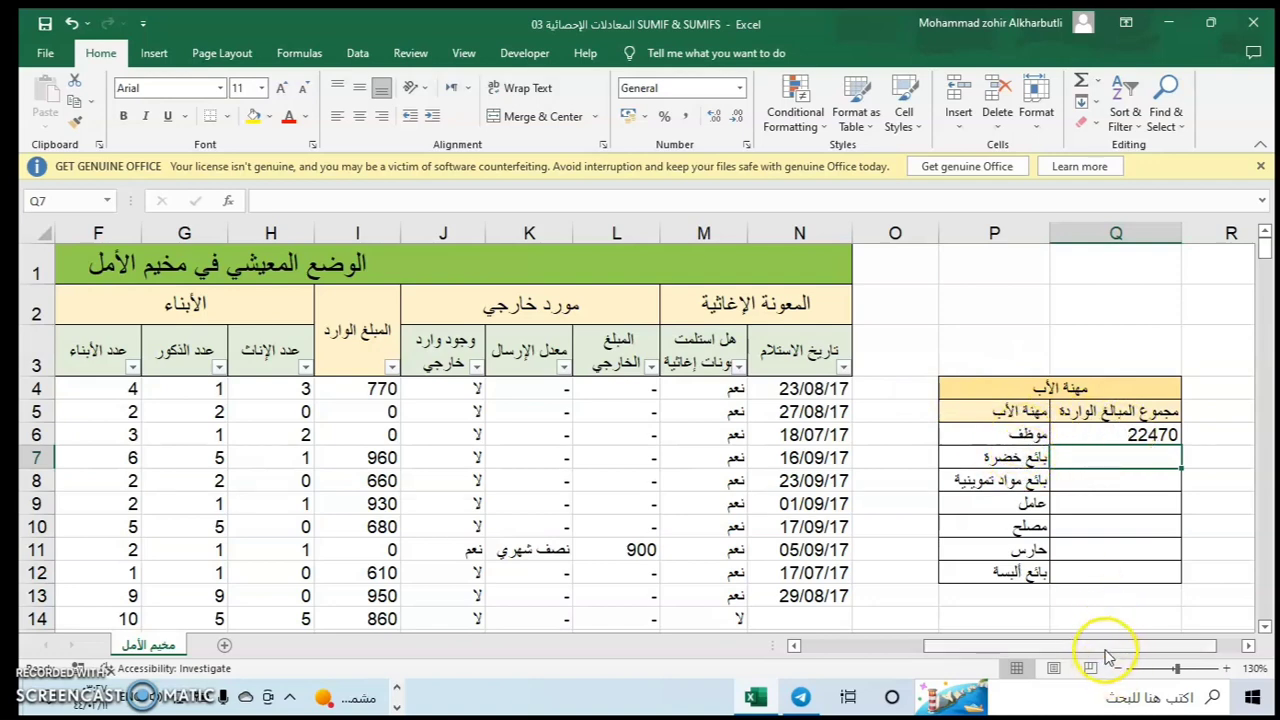
# Review the occupation label in P6 and the SUMIF formula in Q6
pyautogui.moveTo(1106, 648); pyautogui.dragTo(986, 494)
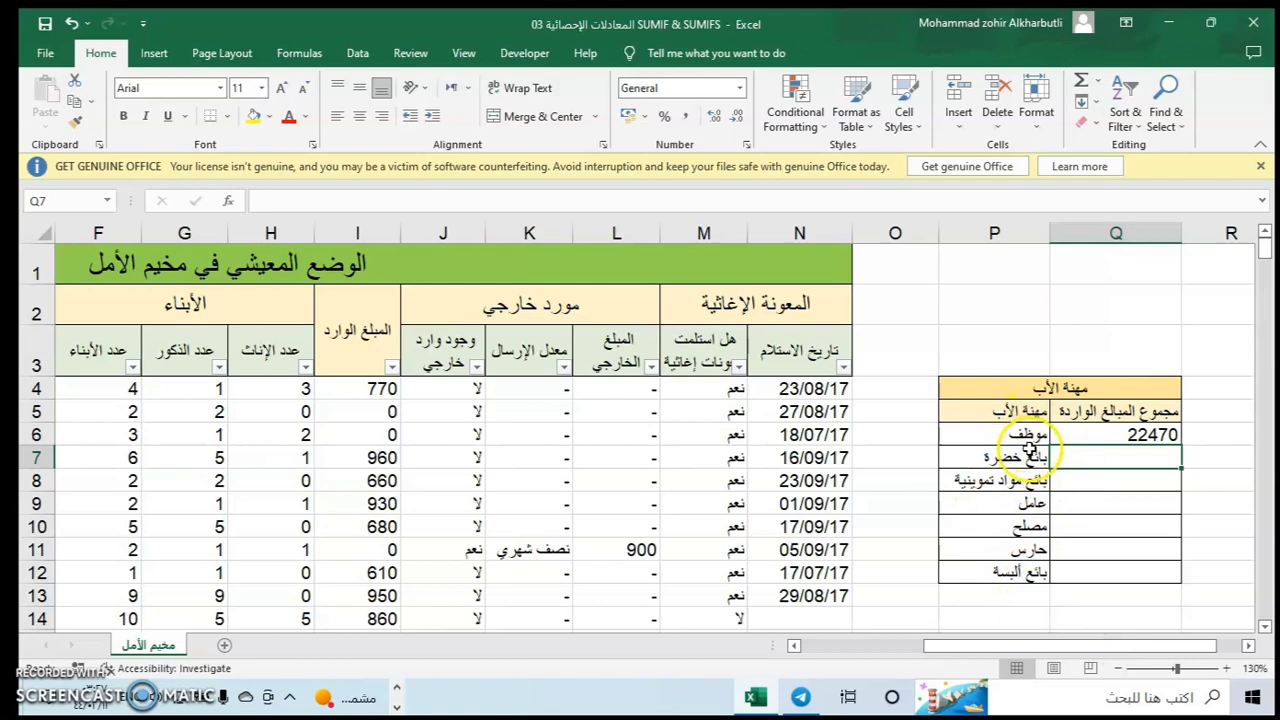
pyautogui.click(1033, 434)
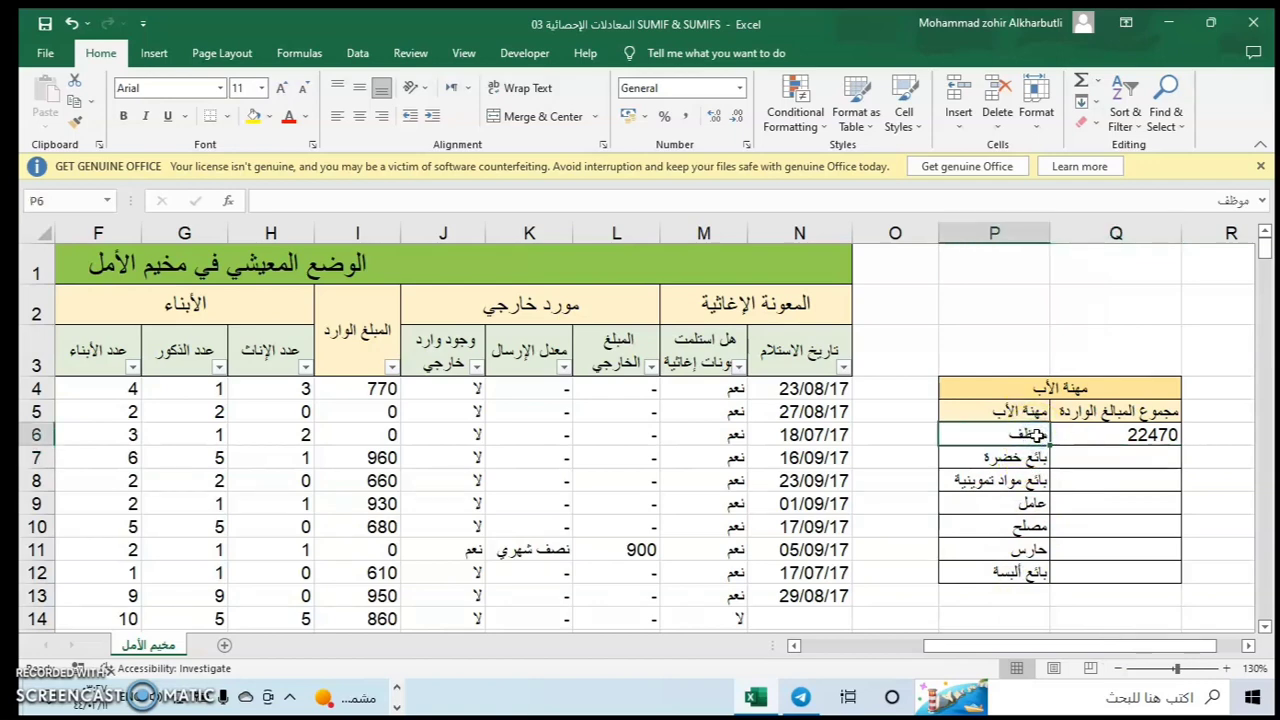
pyautogui.click(1110, 436)
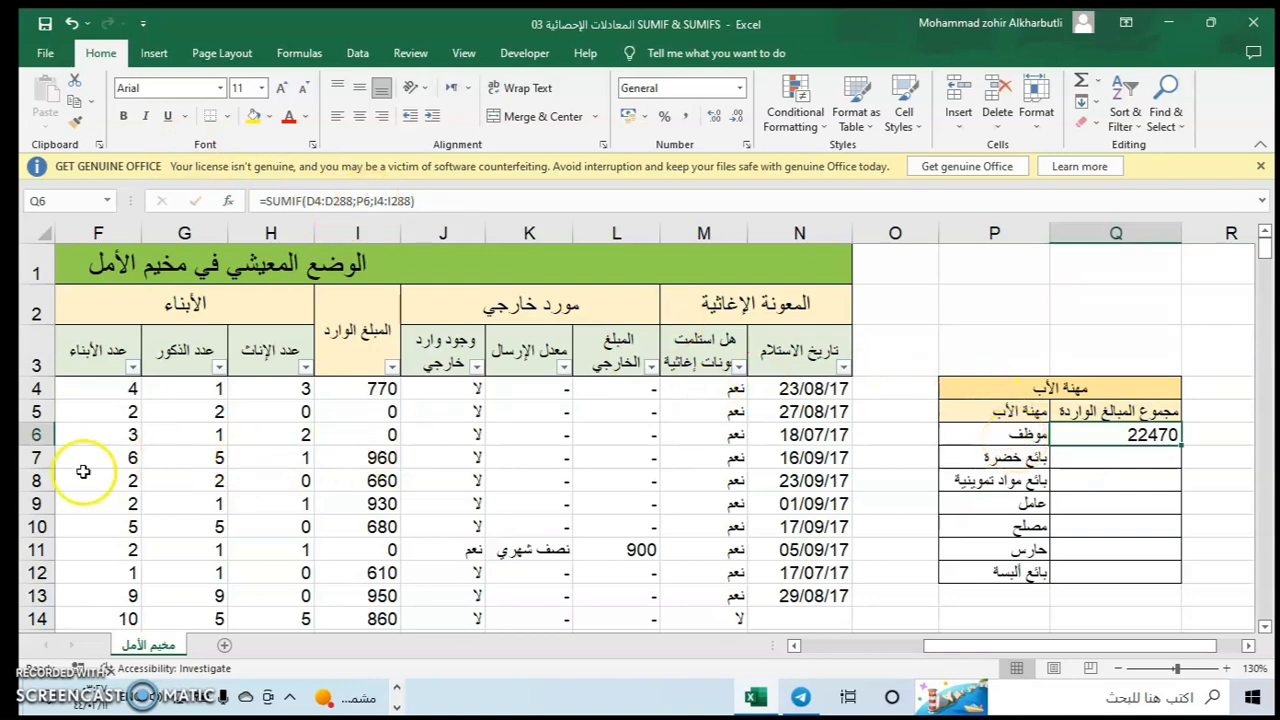
pyautogui.click(928, 645)
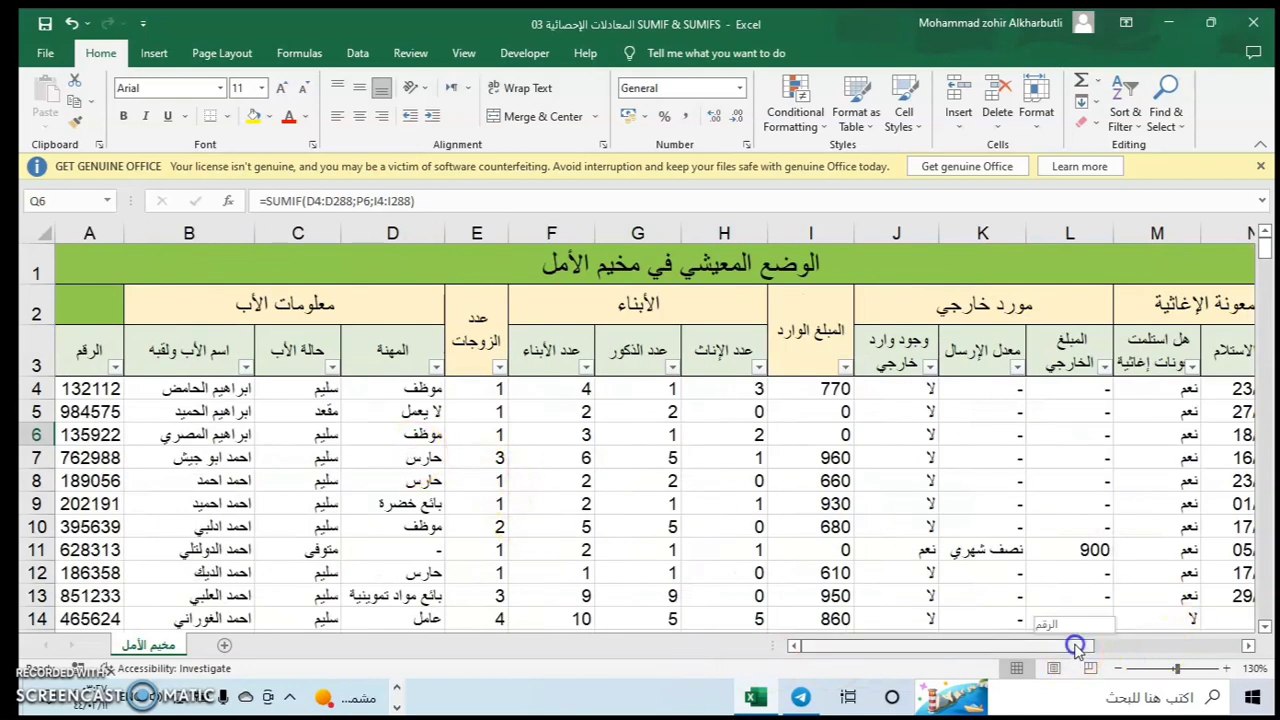
pyautogui.moveTo(1065, 645); pyautogui.dragTo(1209, 619)
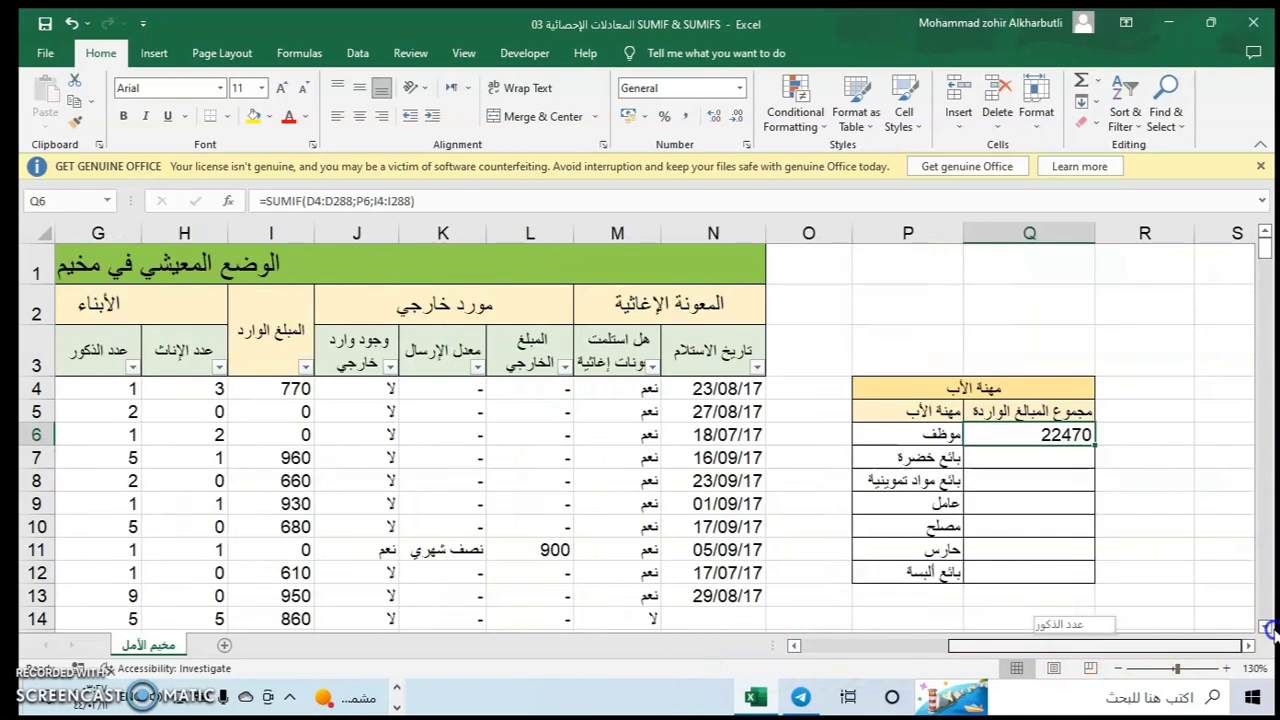
pyautogui.click(945, 437)
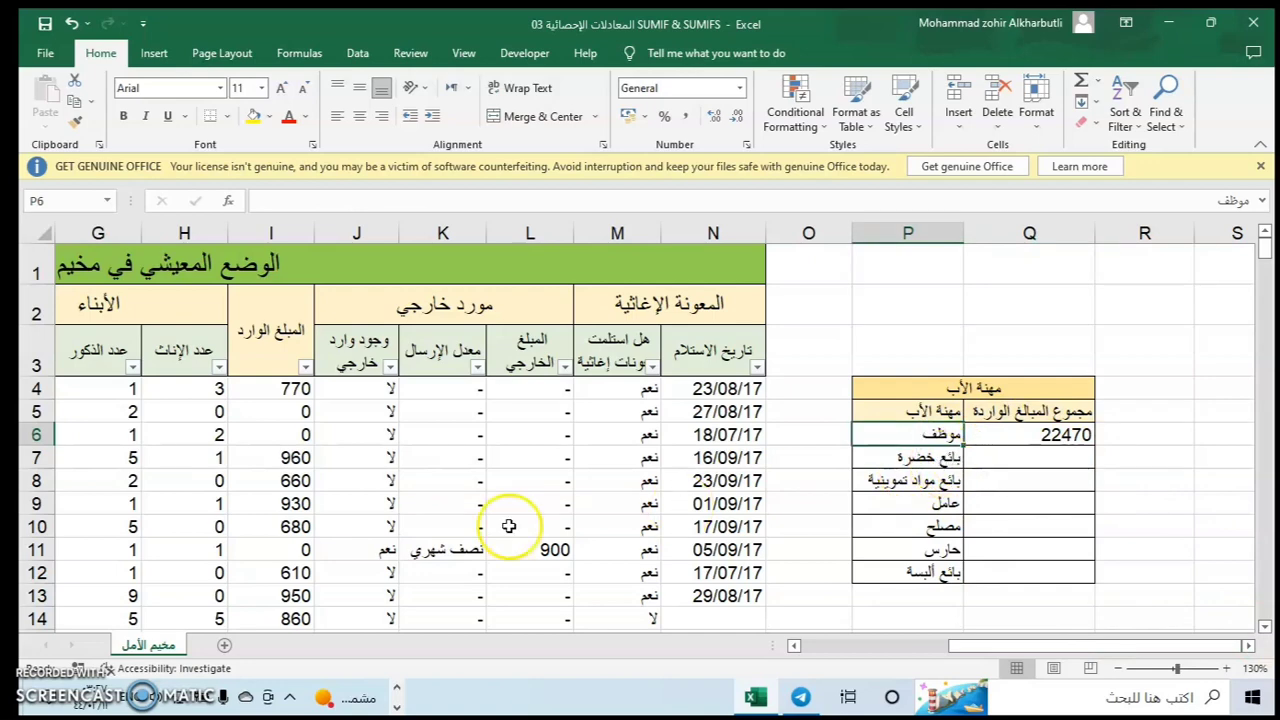
# Copy بائع خضرة from P7 into P6, replacing موظف
pyautogui.click(903, 458)
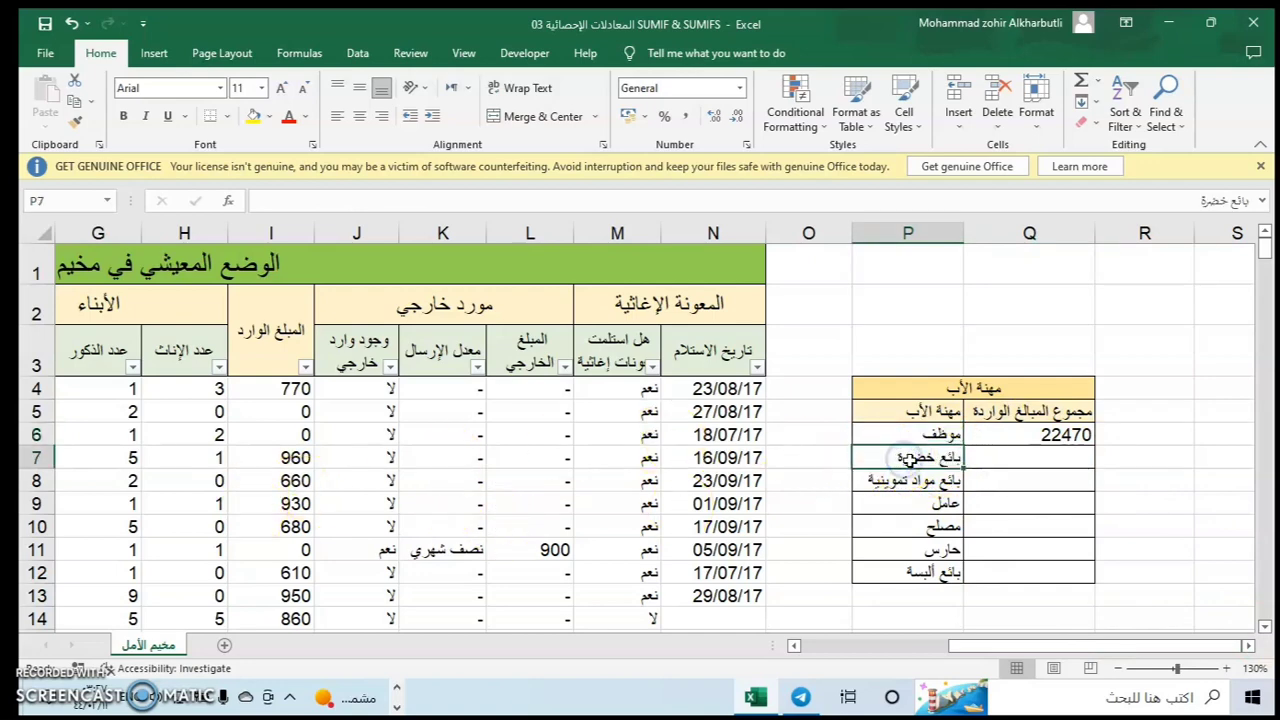
pyautogui.moveTo(908, 458); pyautogui.dragTo(925, 436)
pyautogui.hotkey('ctrl', 'c')
pyautogui.click(928, 435)
pyautogui.hotkey('ctrl', 'v')
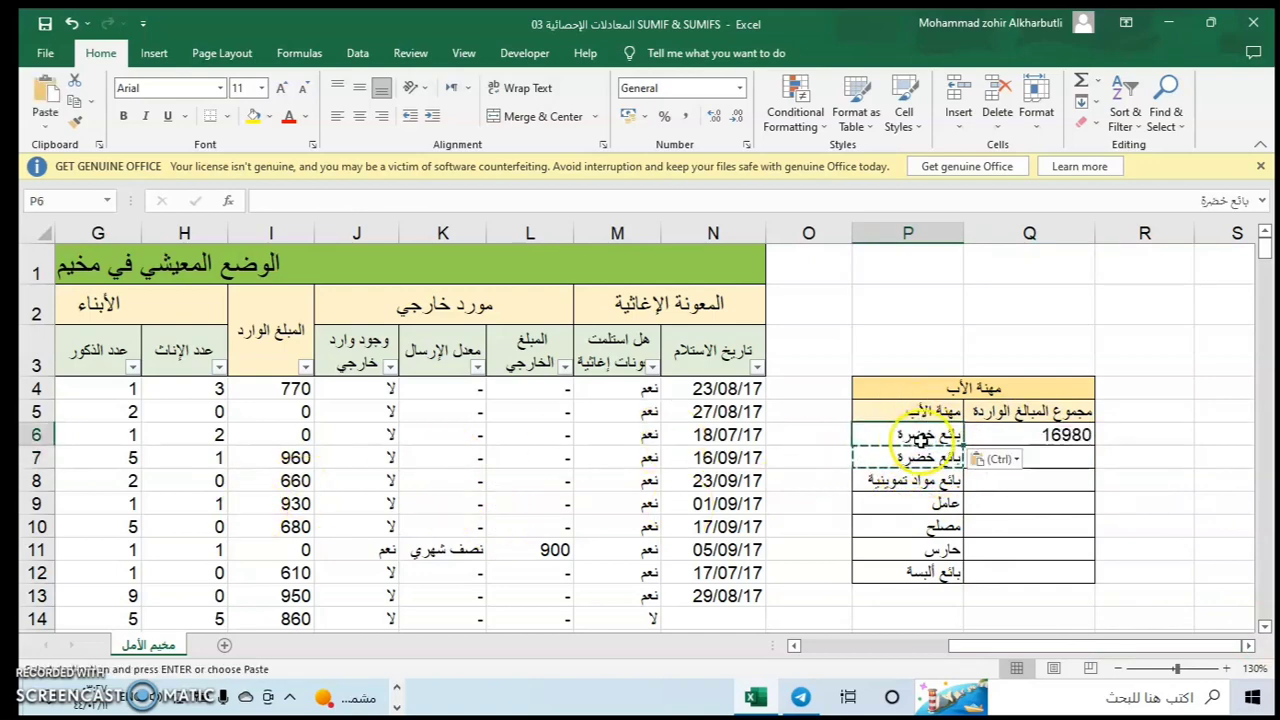
pyautogui.click(1042, 456)
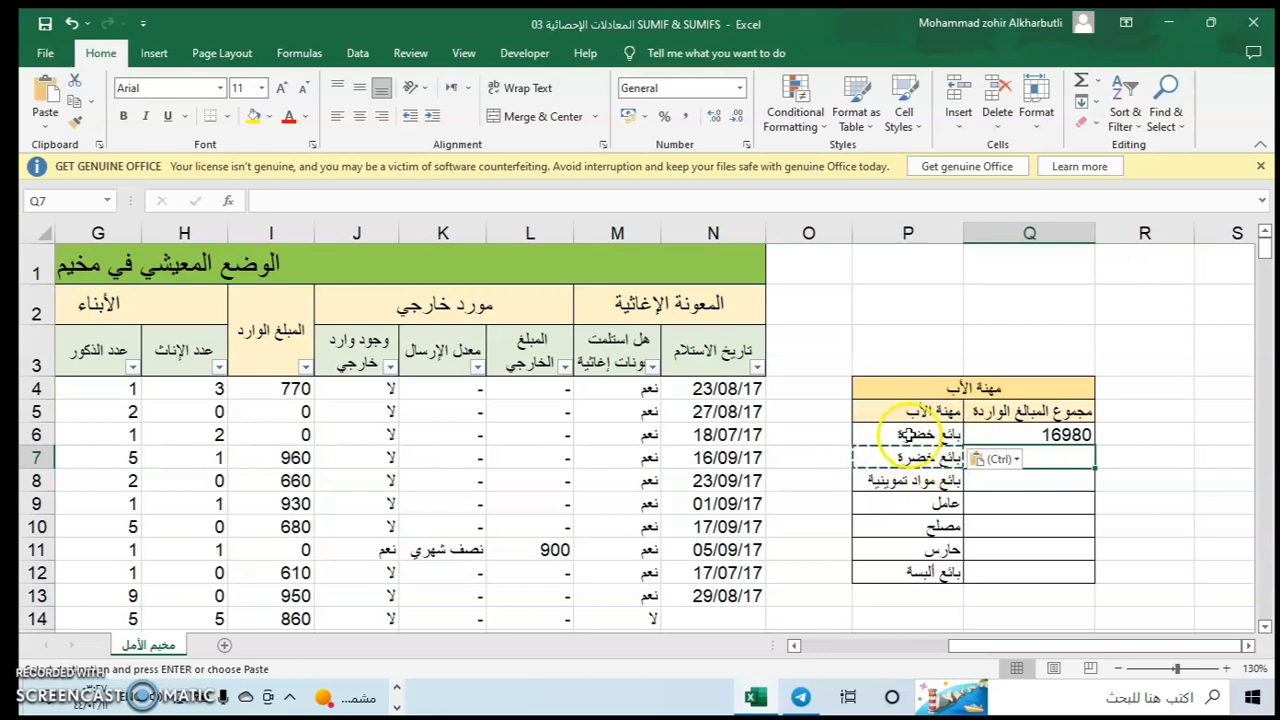
# Recheck Q6's SUMIF, which now totals 16980 for بائع خضرة
pyautogui.click(905, 436)
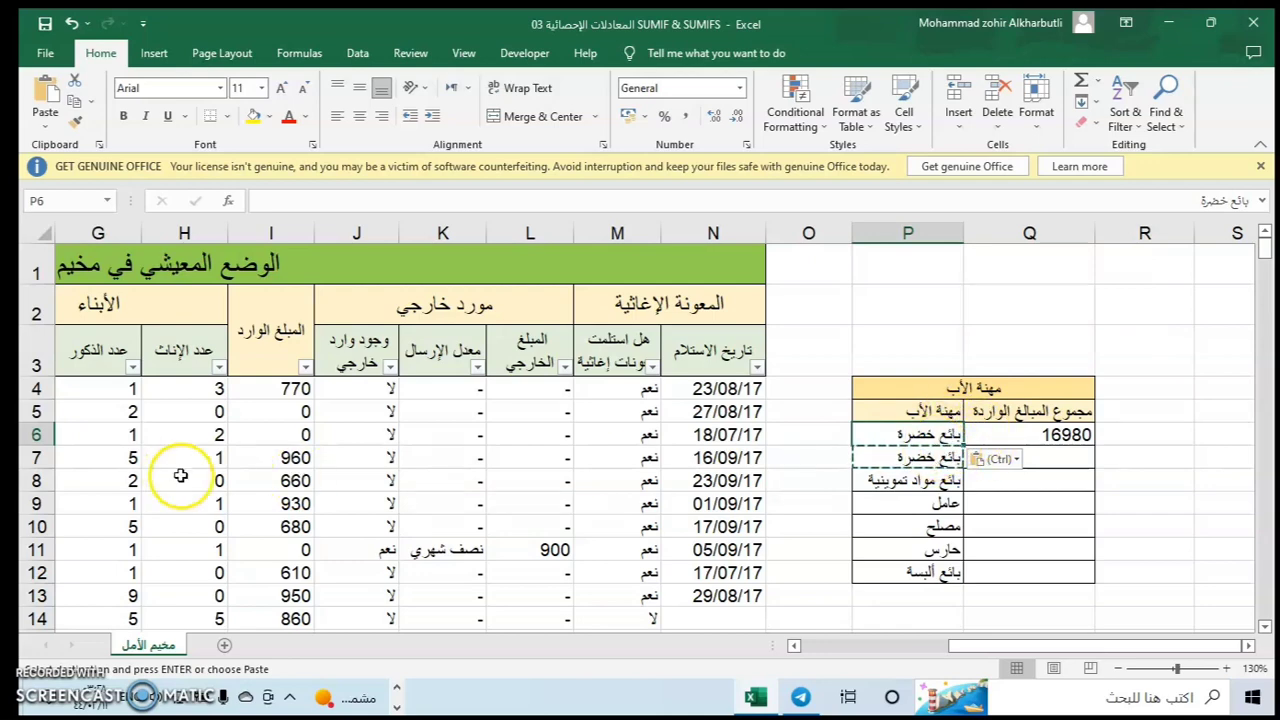
pyautogui.moveTo(965, 645); pyautogui.dragTo(781, 675)
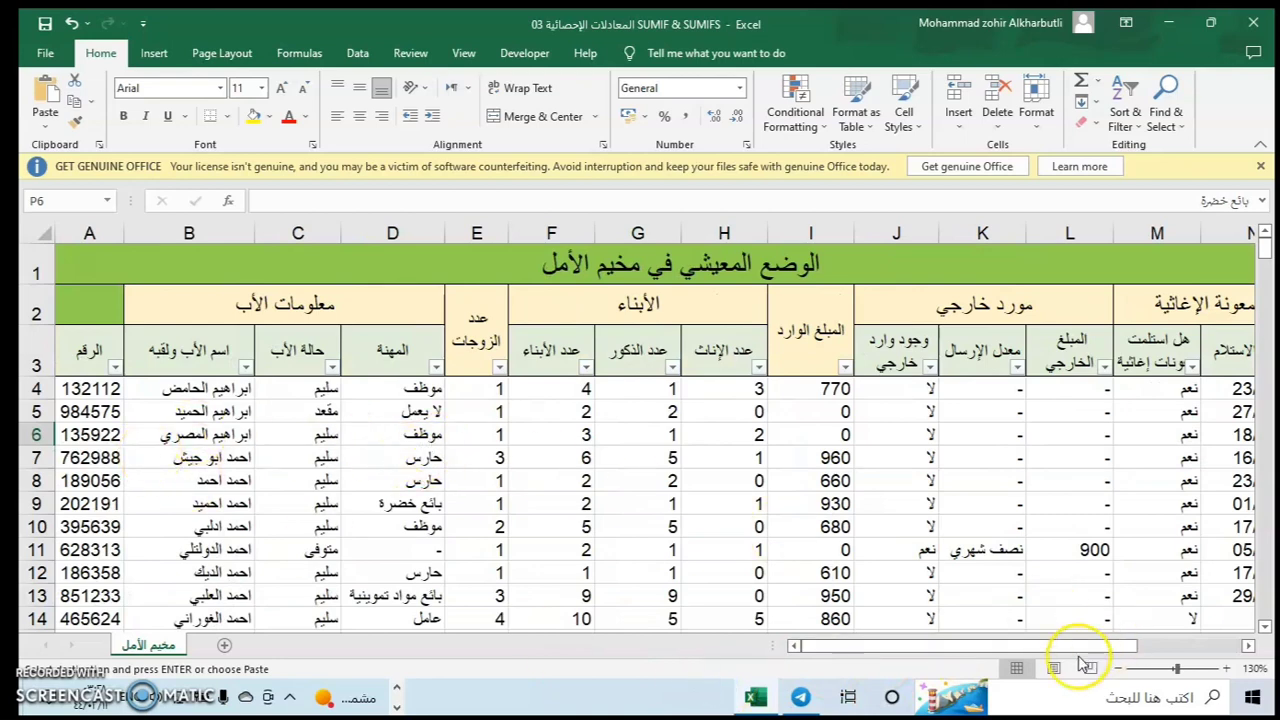
pyautogui.moveTo(1060, 645); pyautogui.dragTo(1165, 648)
pyautogui.click(1168, 436)
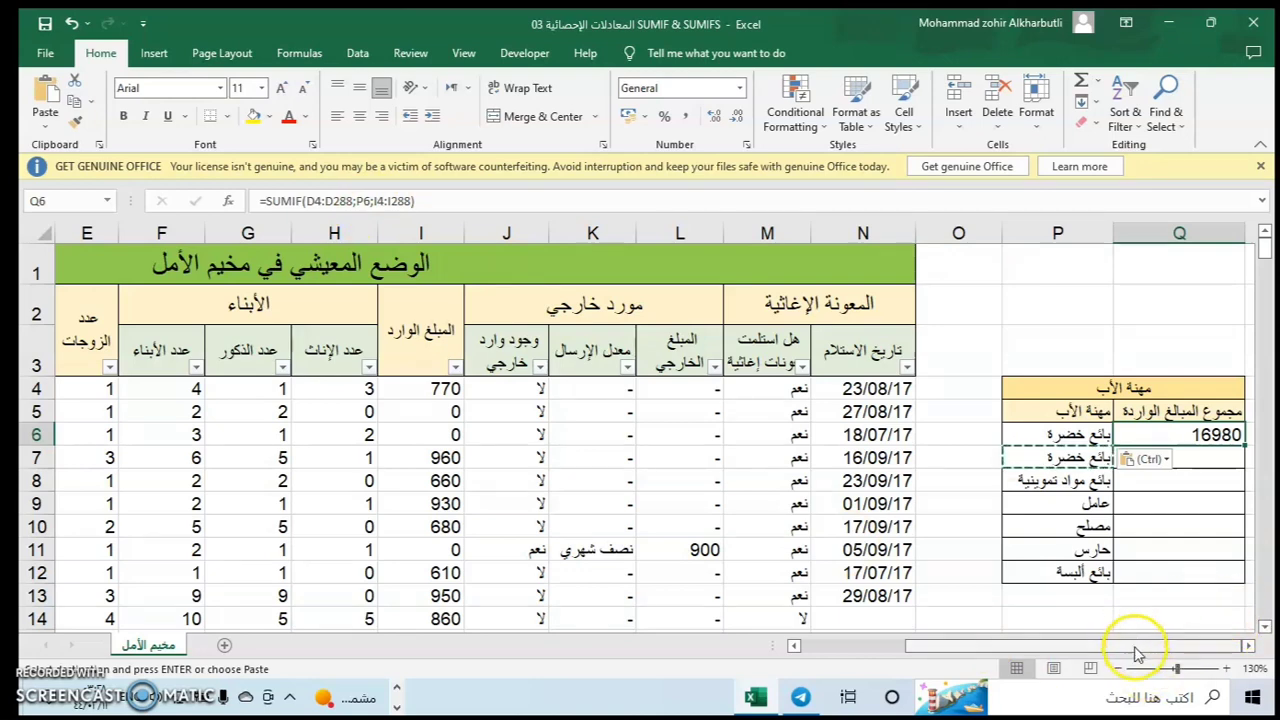
pyautogui.click(1170, 645)
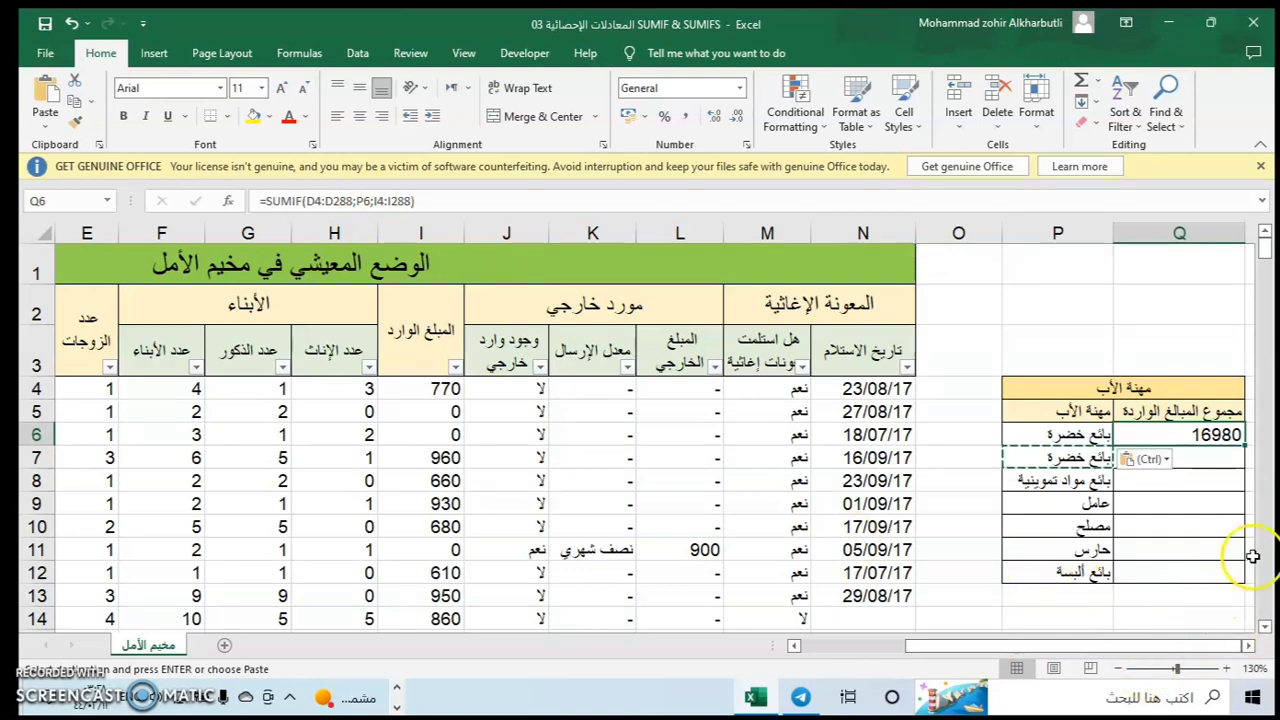
pyautogui.click(1207, 512)
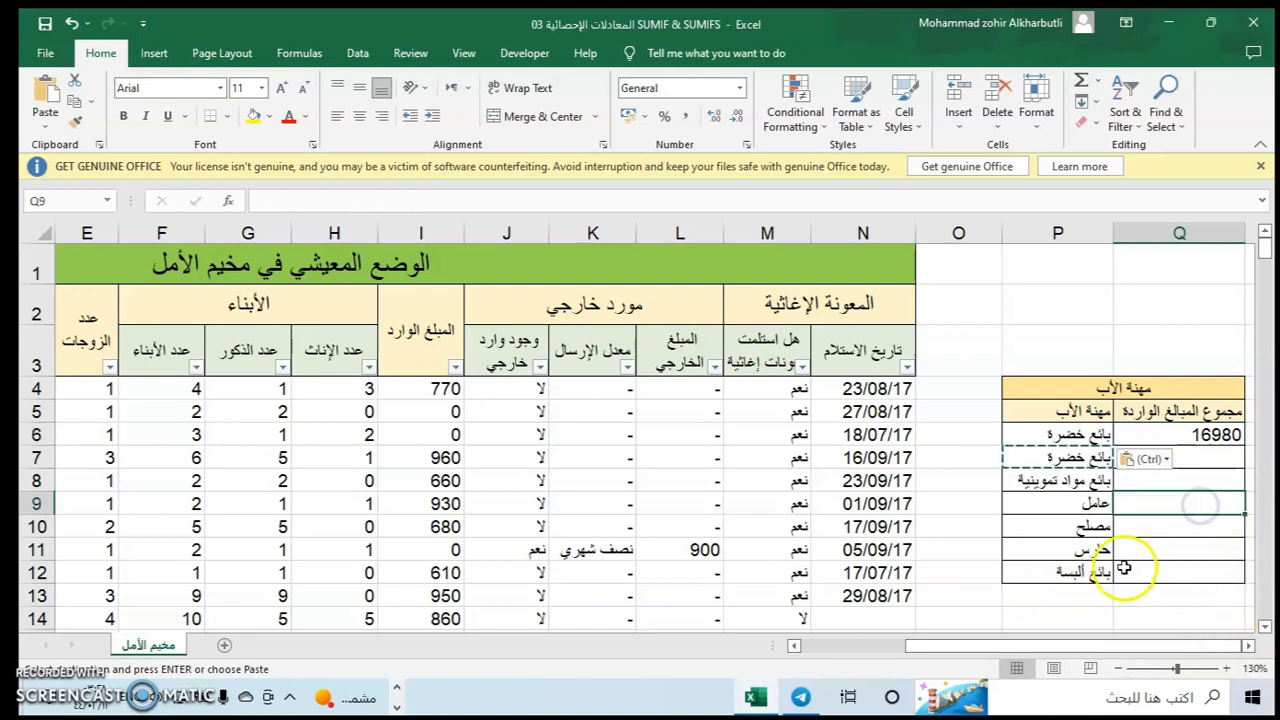
# Cancel the pending copy and enter a mistaken half-typed =sumi in Q7
pyautogui.press('Escape')
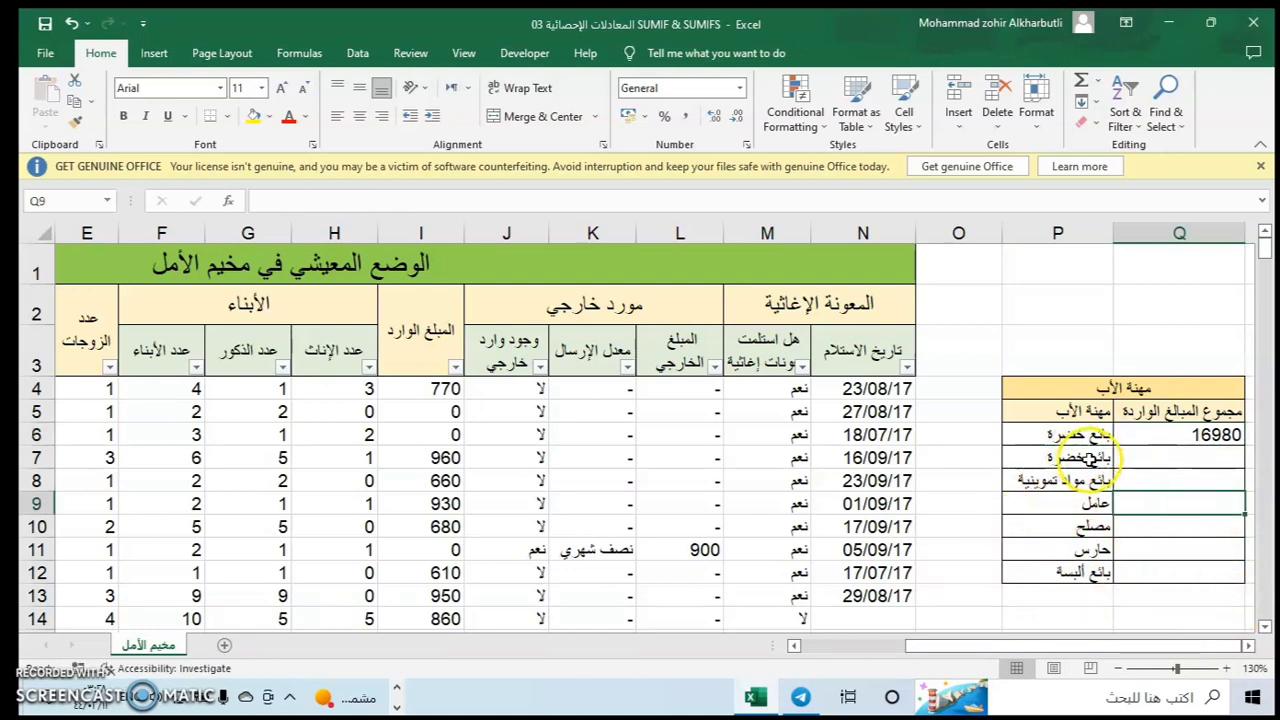
pyautogui.moveTo(1018, 645); pyautogui.dragTo(1018, 665)
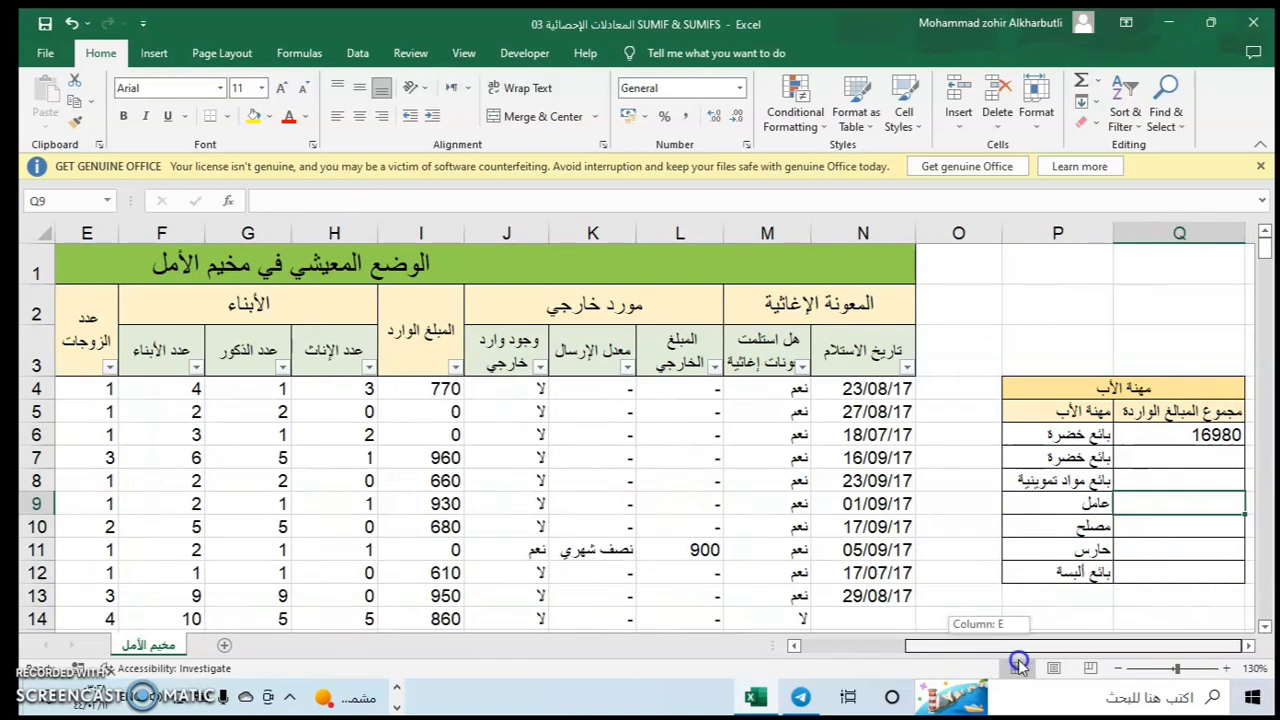
pyautogui.click(1200, 457)
pyautogui.write('=')
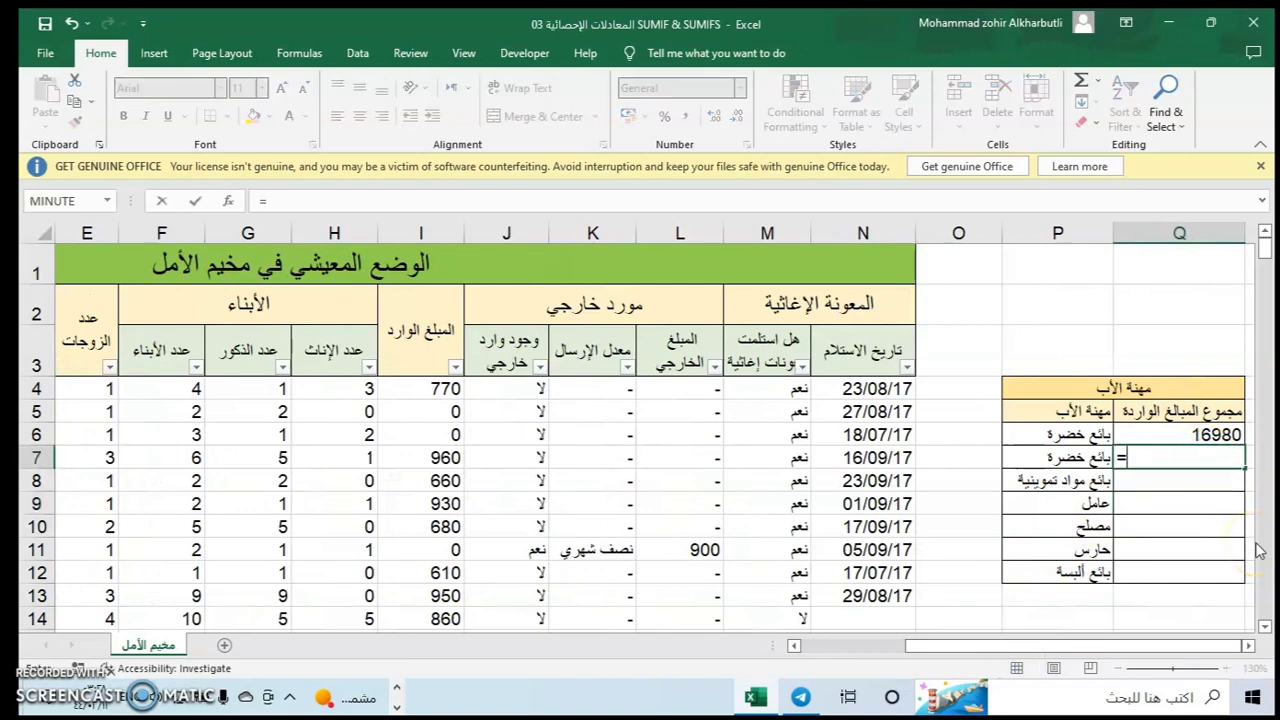
pyautogui.write('sum')
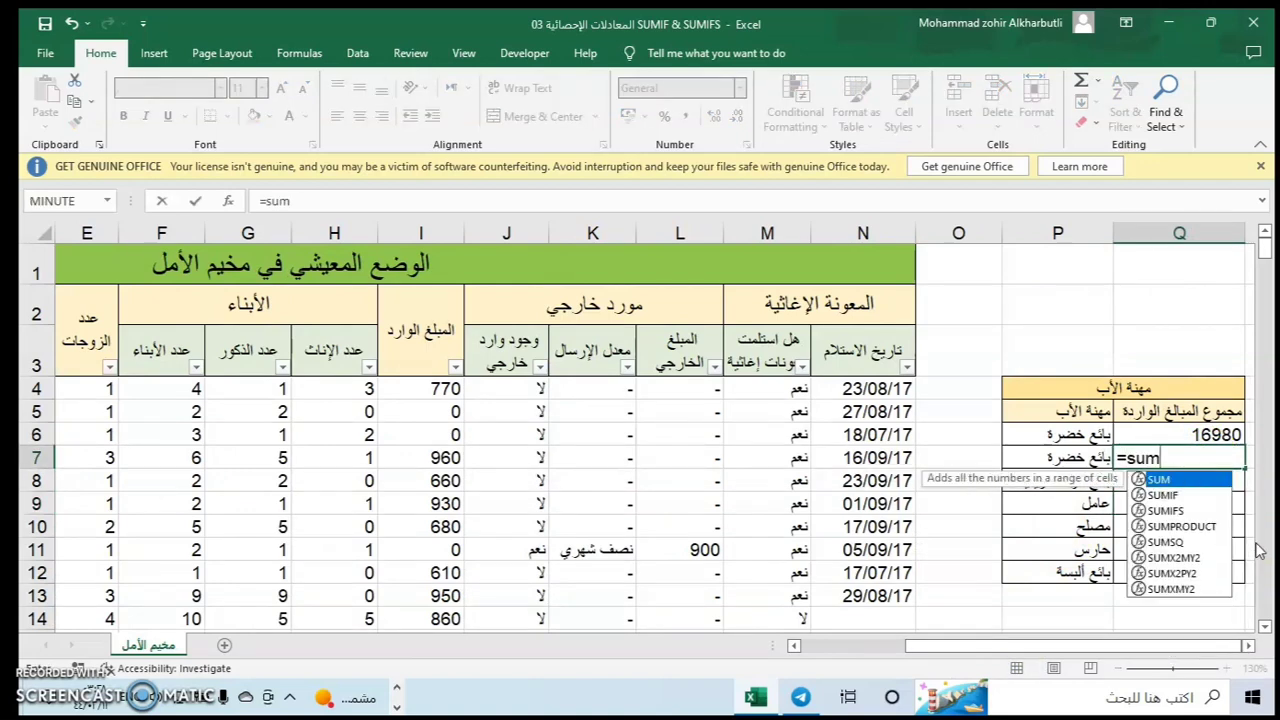
pyautogui.write('i')
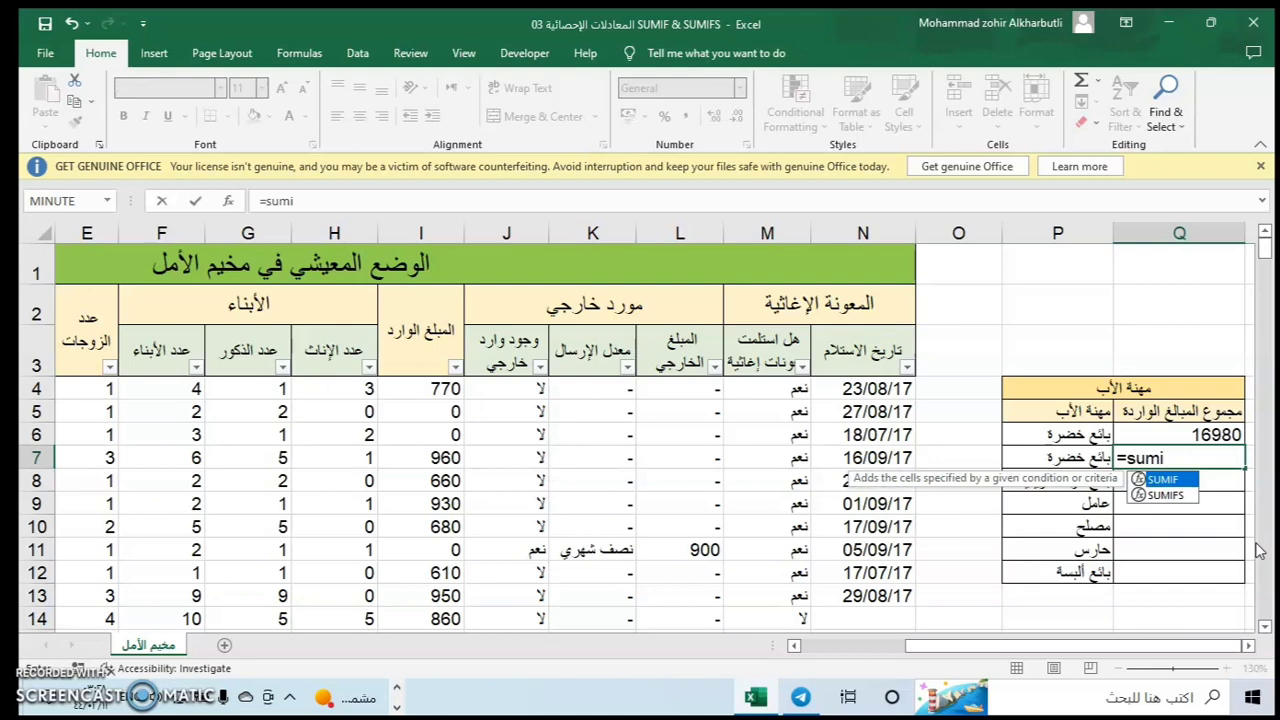
pyautogui.press('Escape')
pyautogui.click(1165, 460)
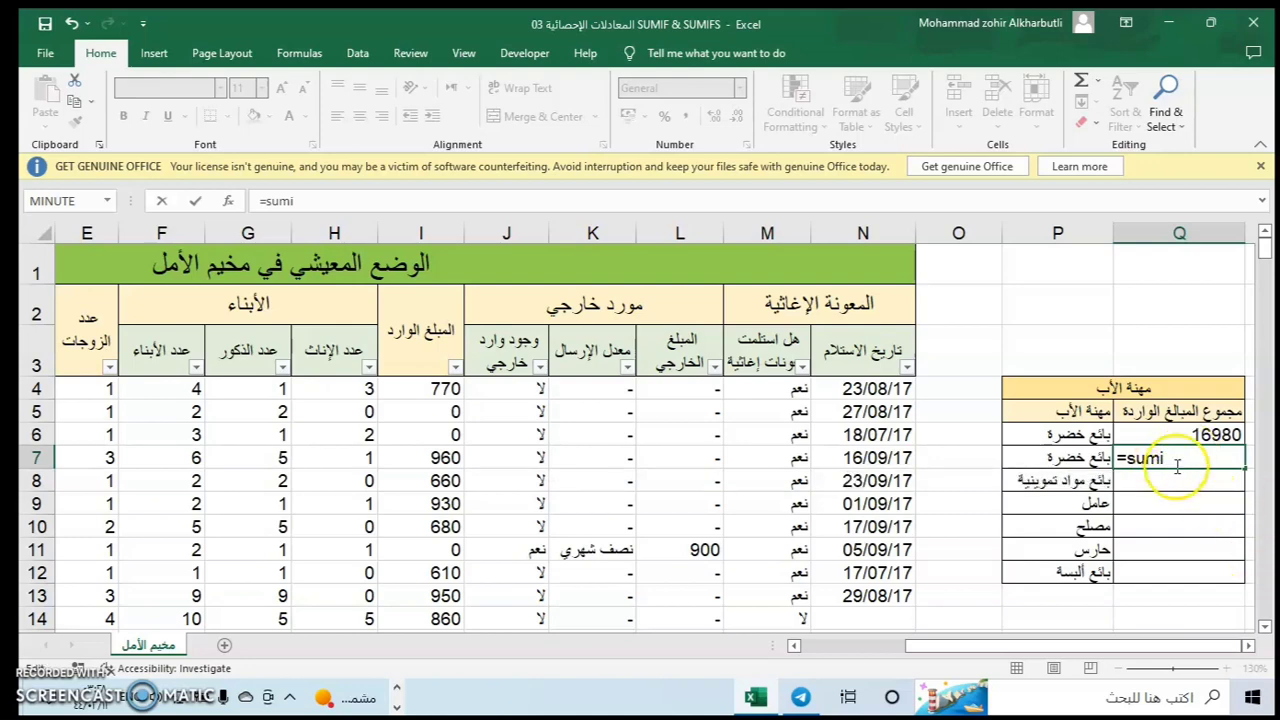
pyautogui.press('Tab')
# Rewrite Q7 as a fresh =SUMIF( chosen from the =sum suggestions
pyautogui.click(1062, 458)
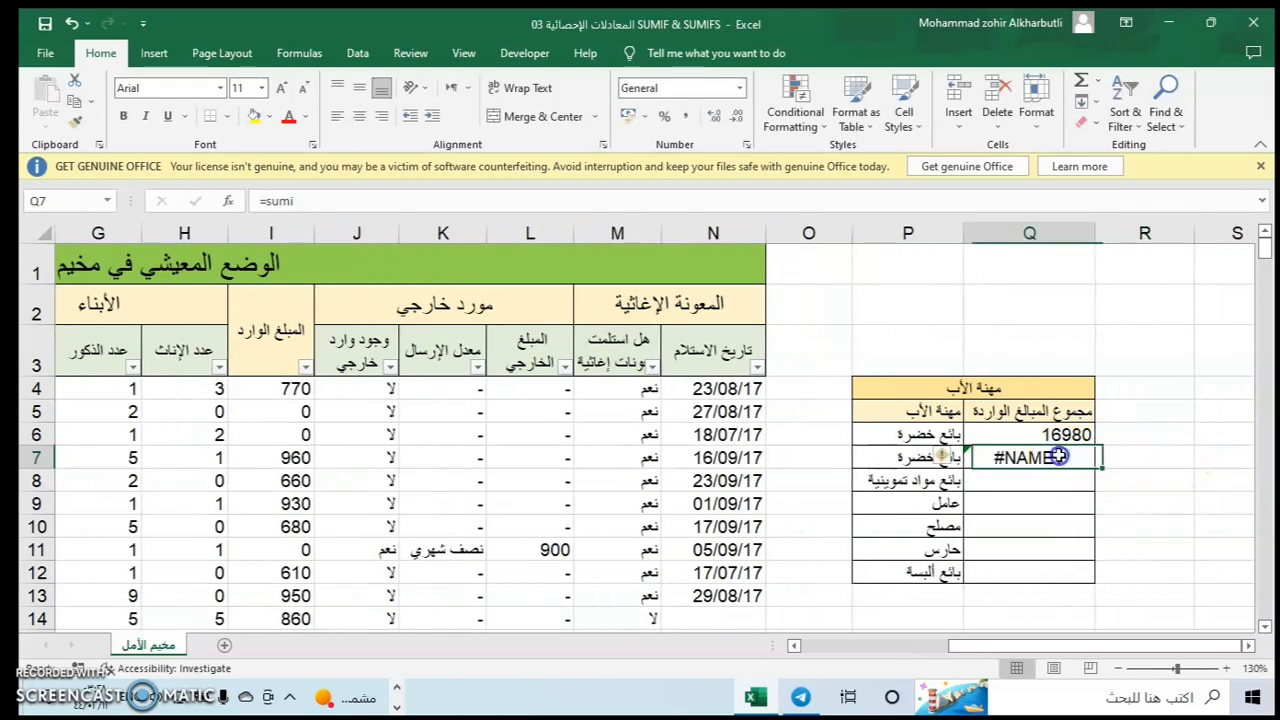
pyautogui.write('=sum')
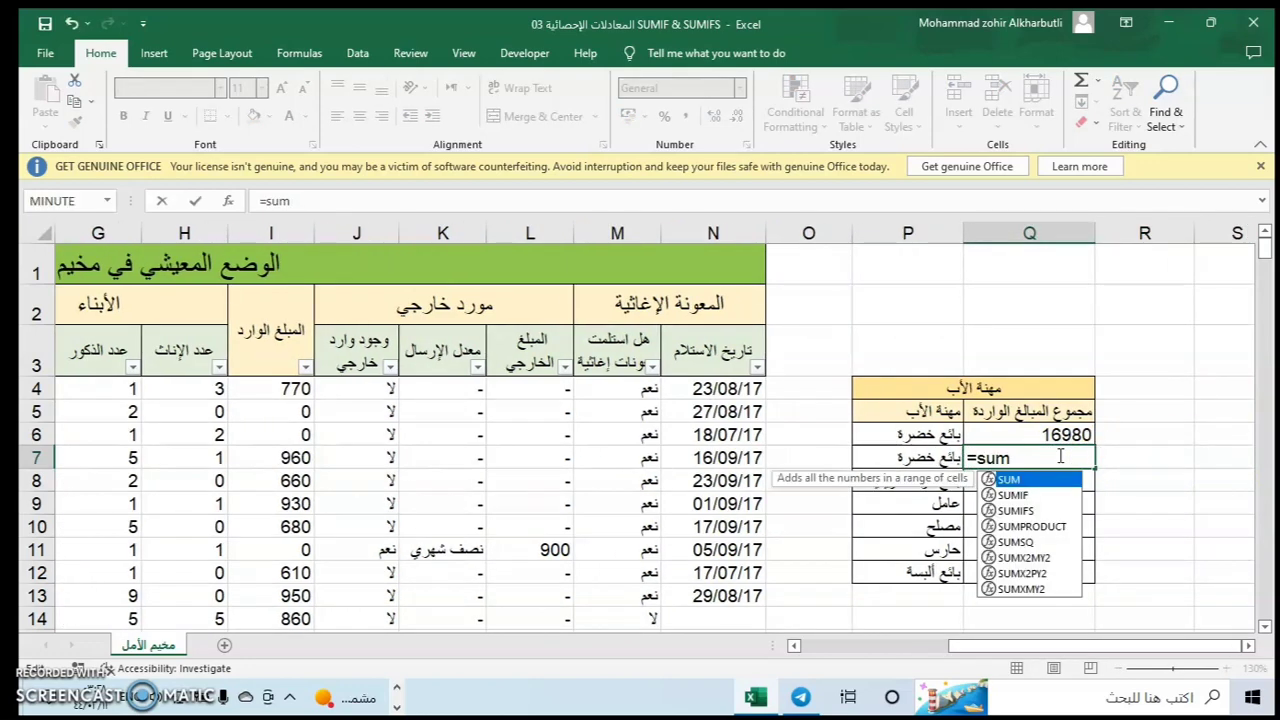
pyautogui.press('Down')
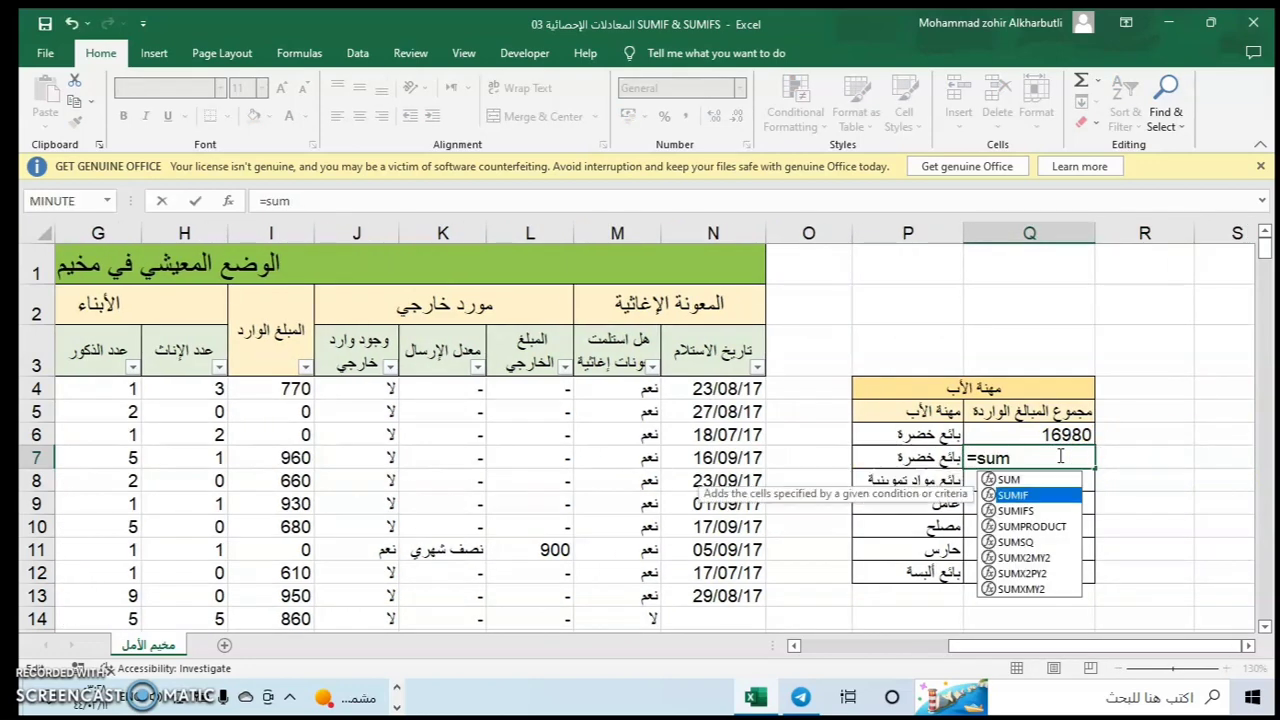
pyautogui.press('Tab')
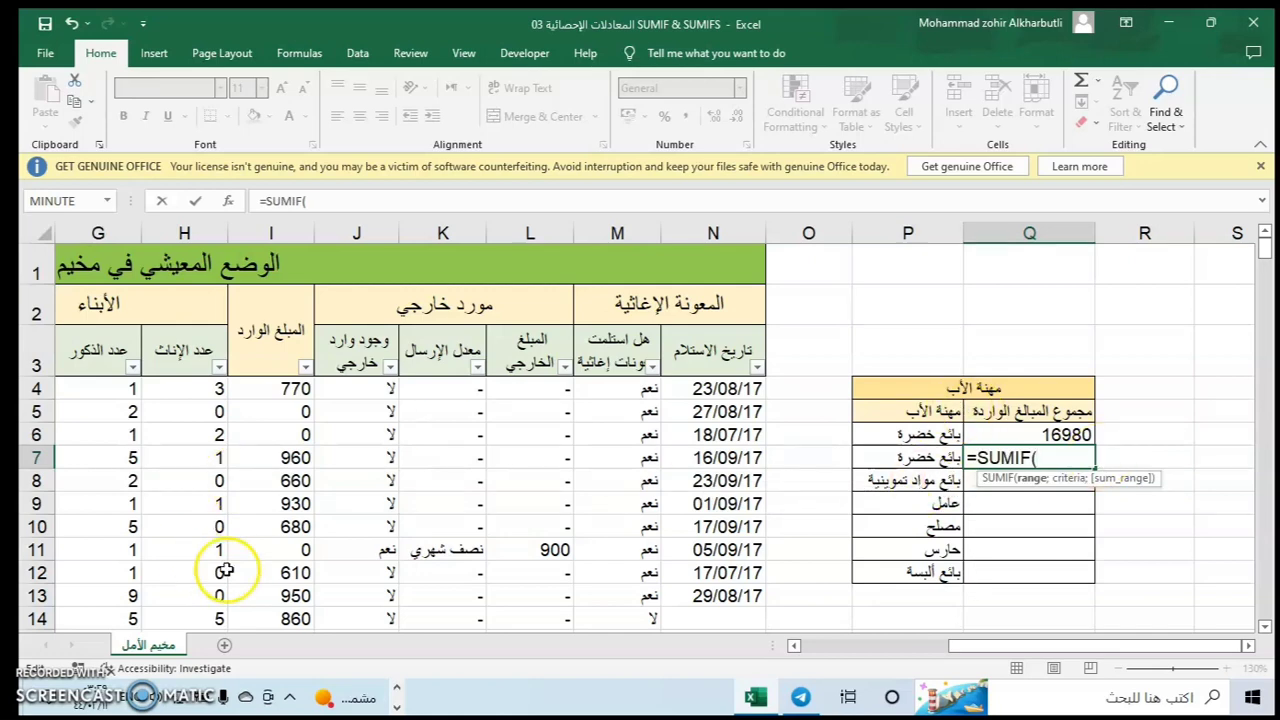
# Set D4:D288 as the condition range of Q7's SUMIF
pyautogui.moveTo(975, 645); pyautogui.dragTo(810, 646)
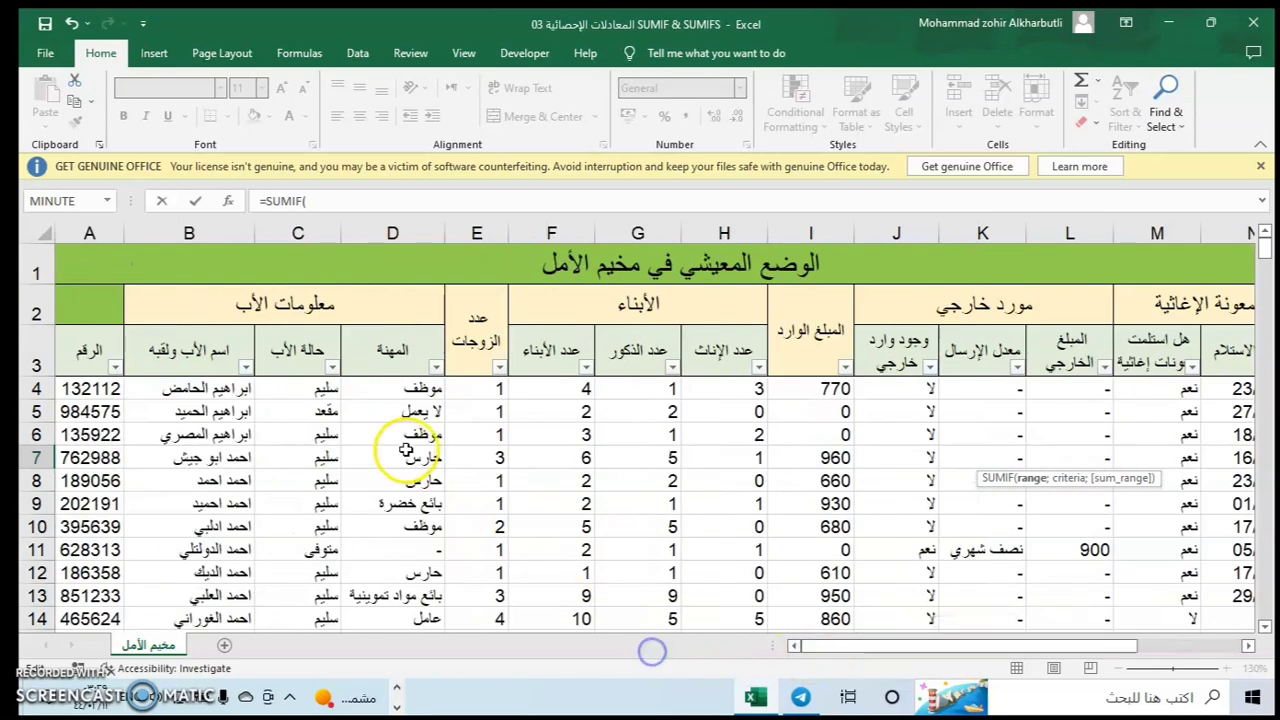
pyautogui.click(422, 389)
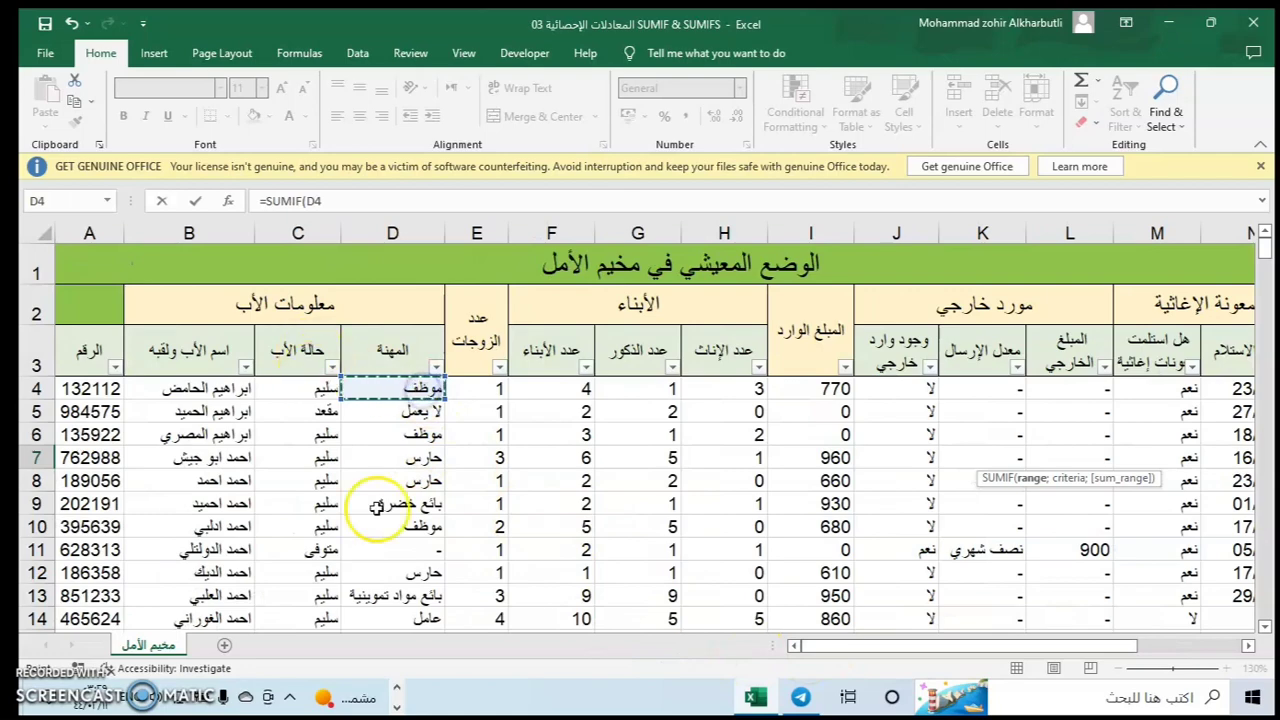
pyautogui.hotkey('ctrl', 'Down')
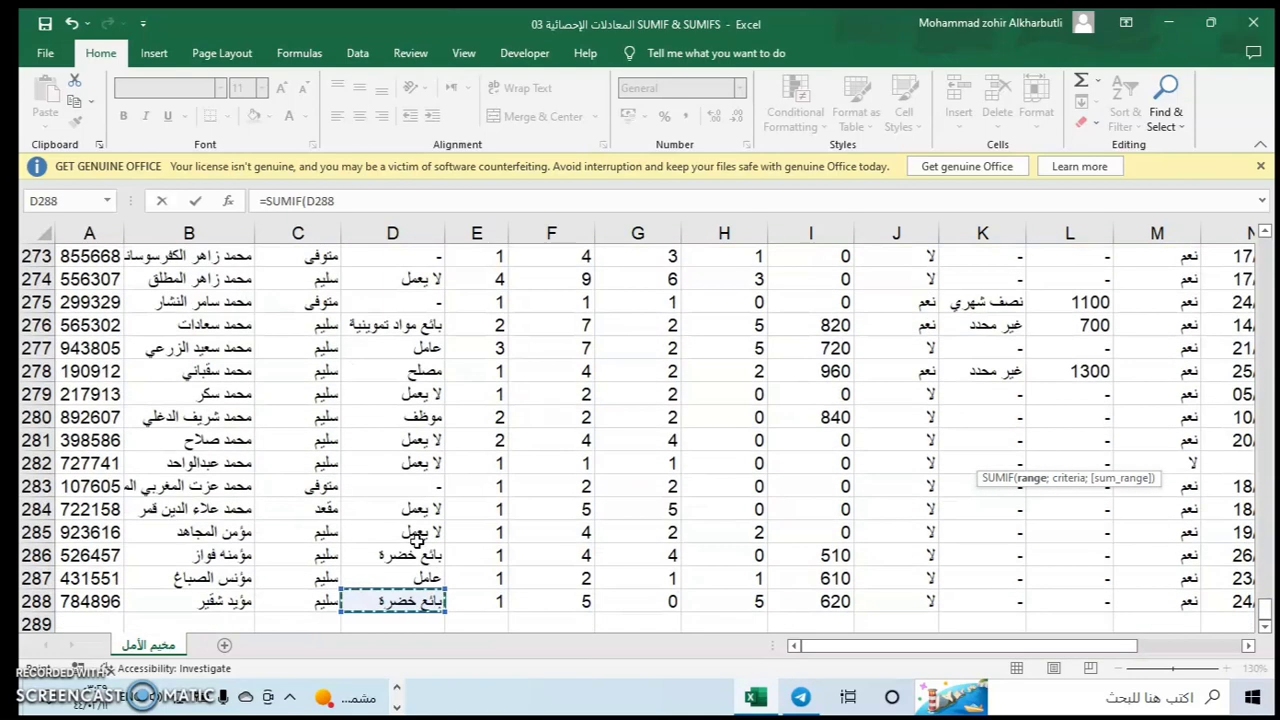
pyautogui.press('BackSpace')
pyautogui.press('BackSpace')
pyautogui.press('BackSpace')
pyautogui.write('4')
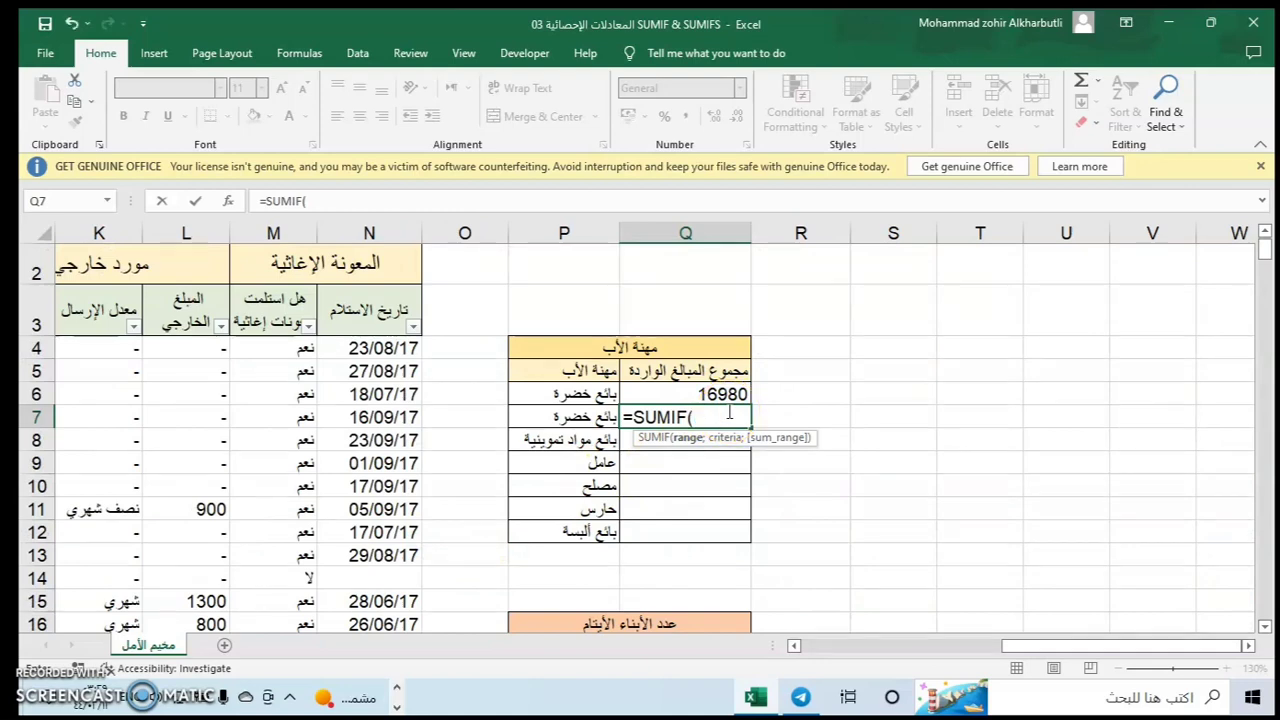
pyautogui.moveTo(1131, 651); pyautogui.dragTo(983, 651)
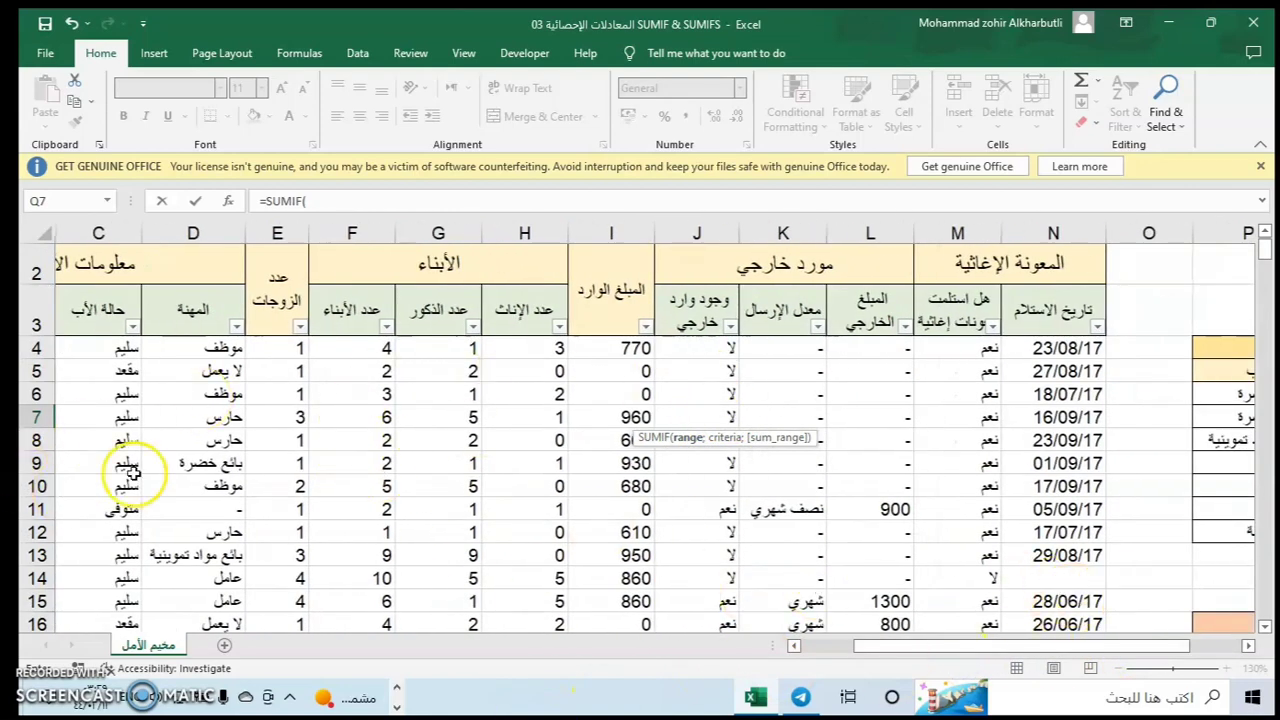
pyautogui.click(188, 347)
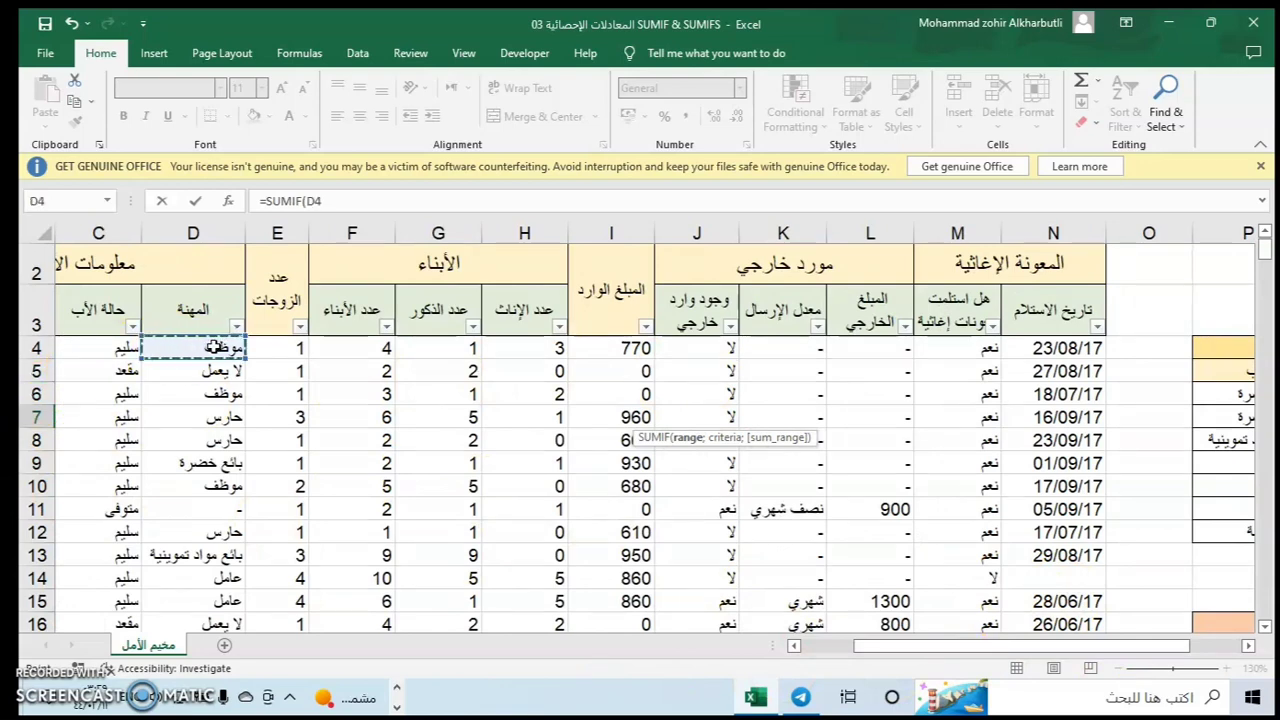
pyautogui.hotkey('ctrl', 'shift', 'Down')
pyautogui.hotkey('ctrl', 'BackSpace')
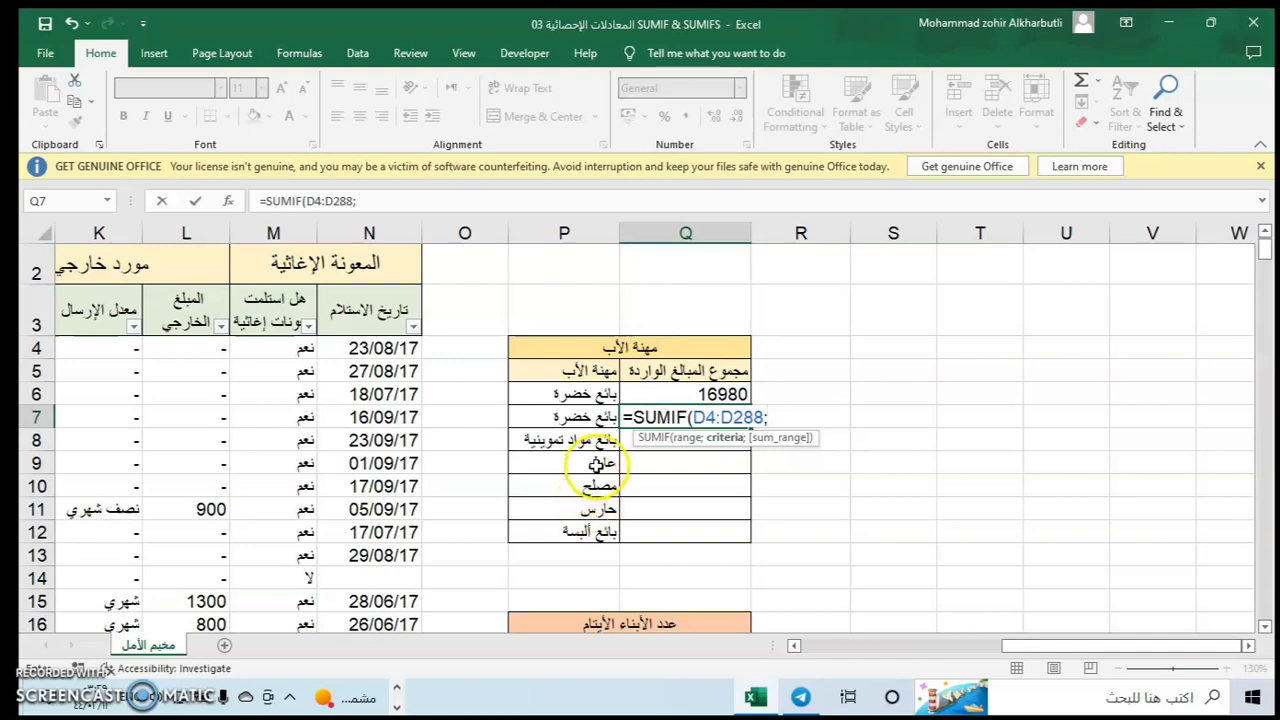
# Complete Q7's SUMIF with criterion P9 and sum range I4:I288, returning 47300
pyautogui.click(597, 464)
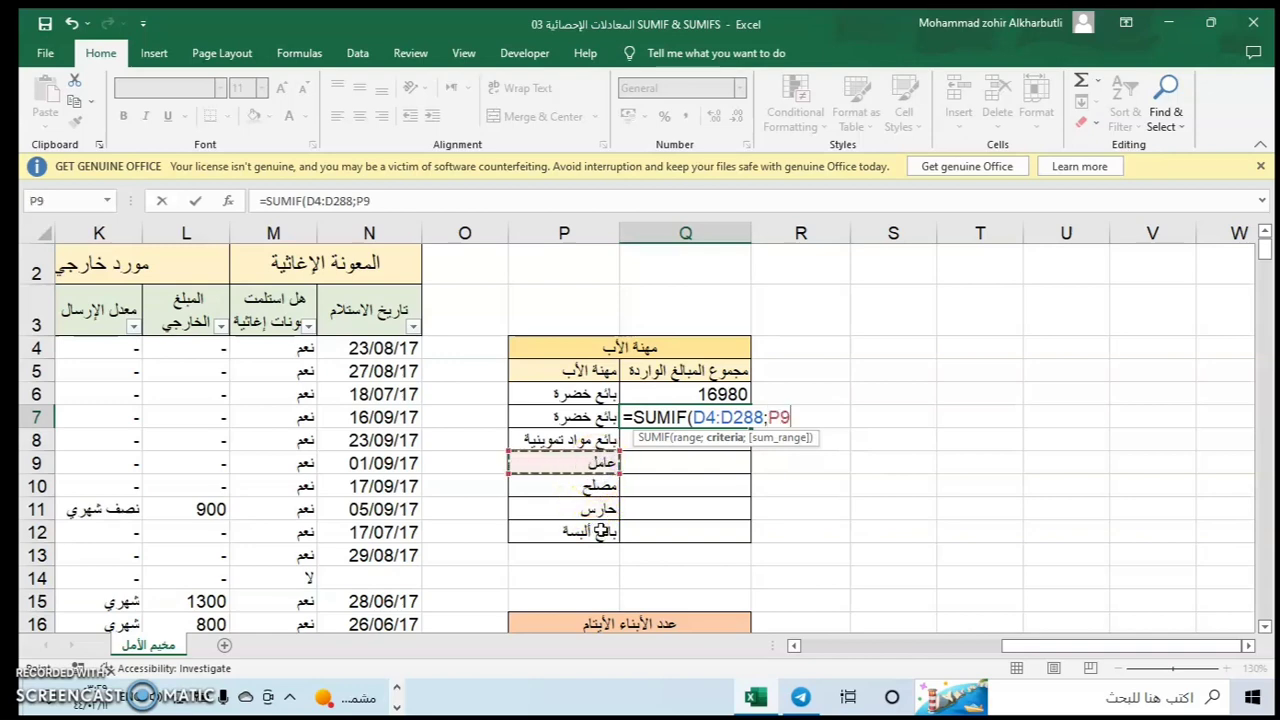
pyautogui.write(';')
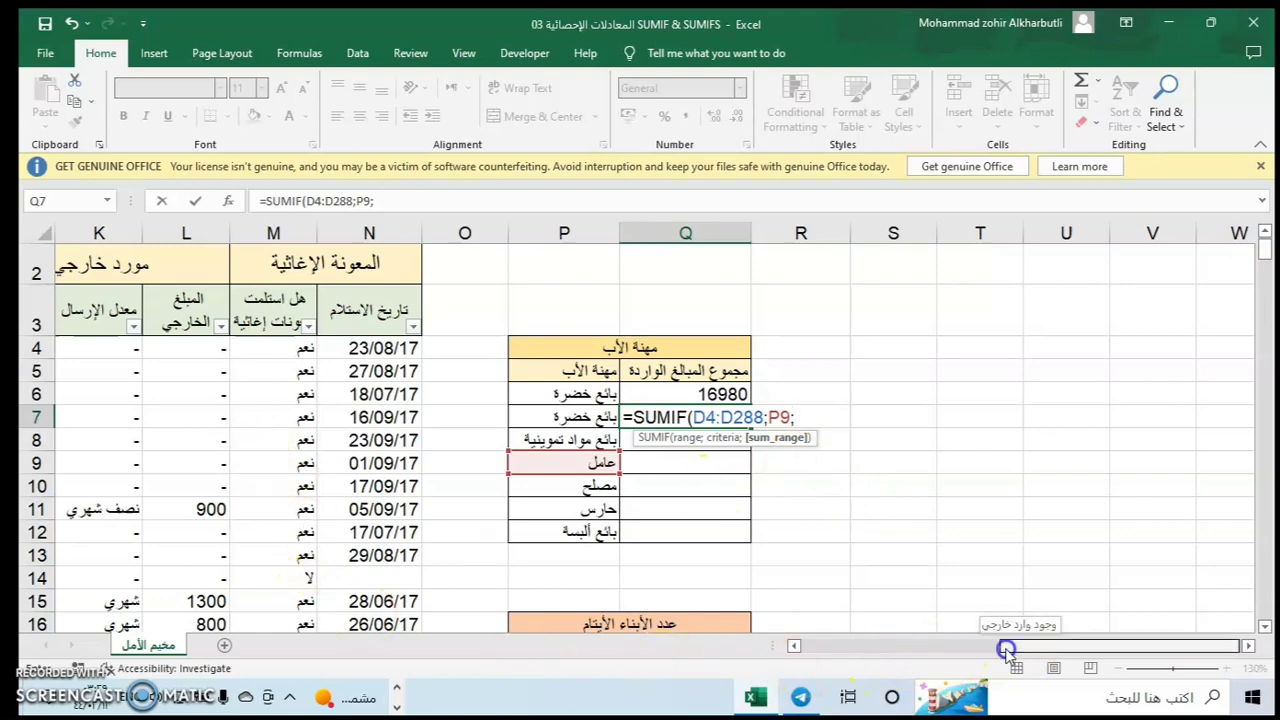
pyautogui.hscroll(-5, 977, 655)
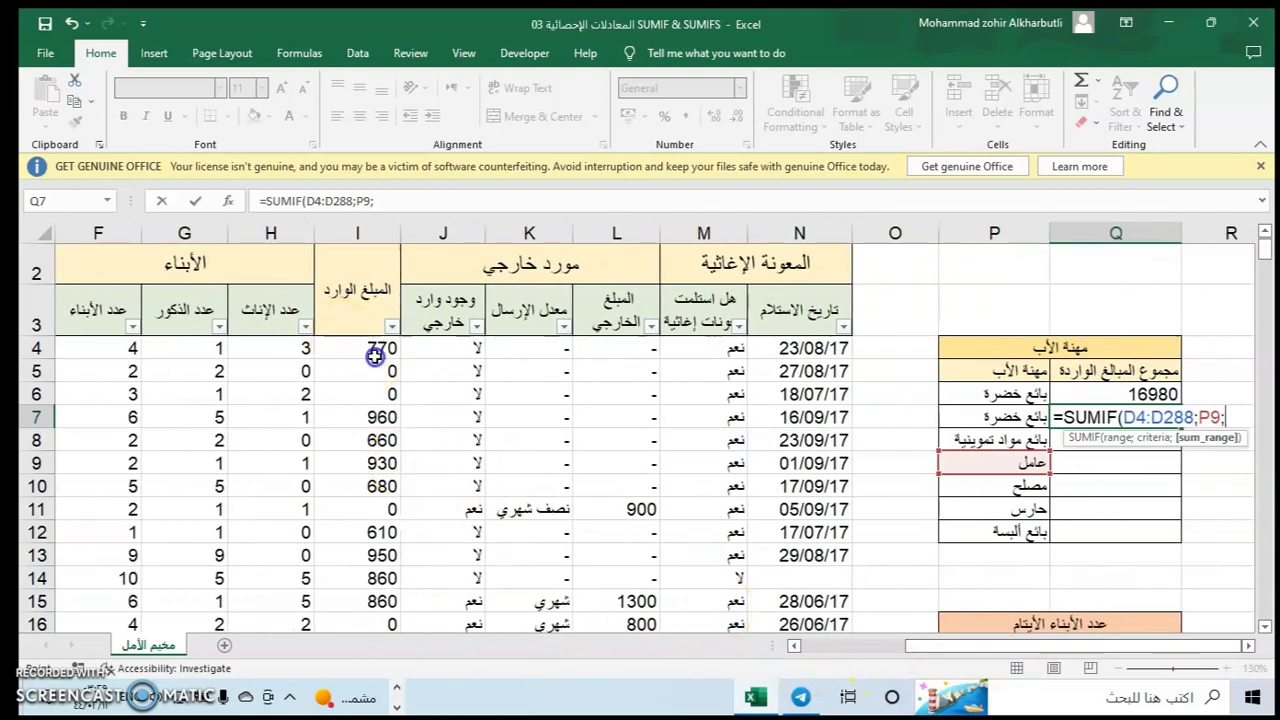
pyautogui.click(382, 350)
pyautogui.hotkey('ctrl', 'shift', 'Down')
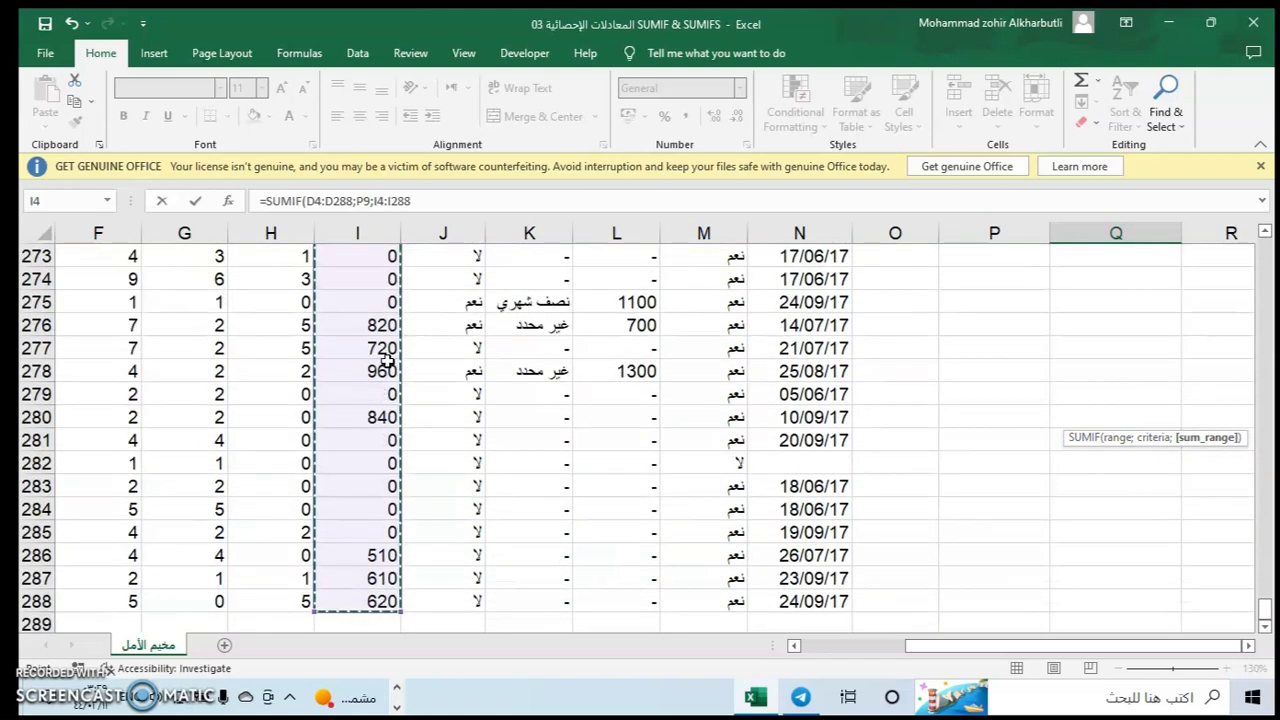
pyautogui.hotkey('ctrl', 'BackSpace')
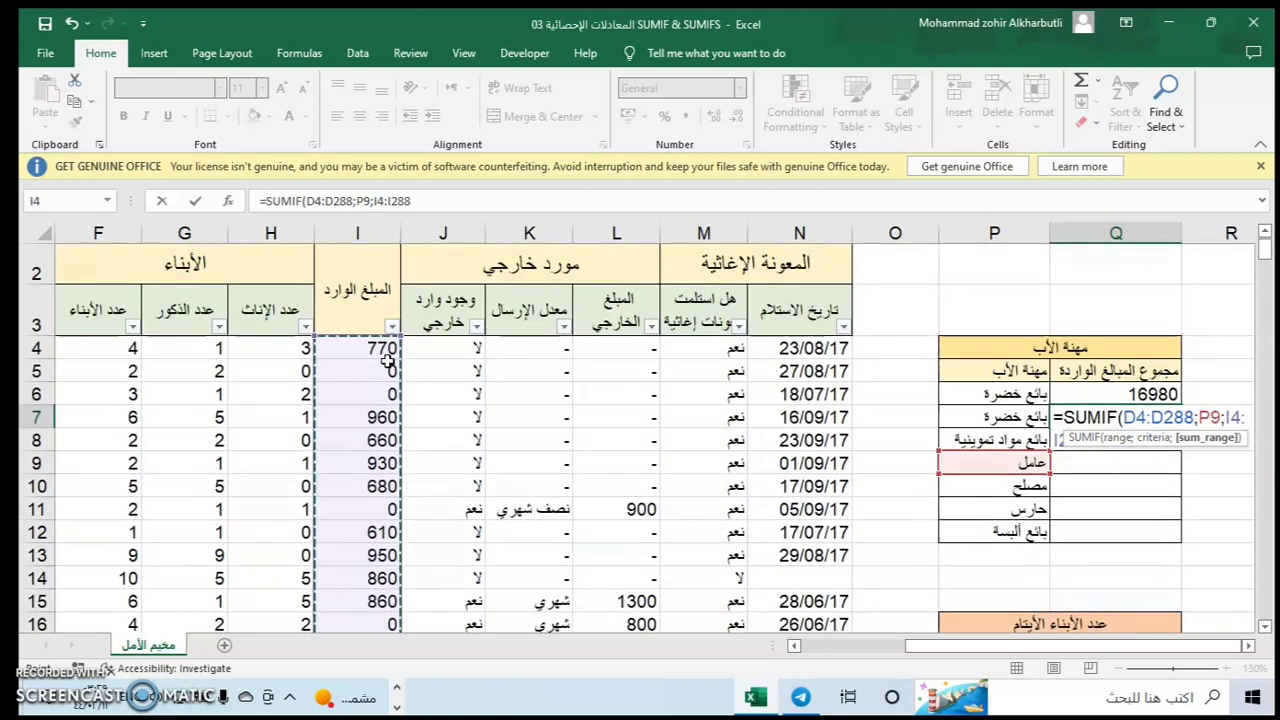
pyautogui.press('Return')
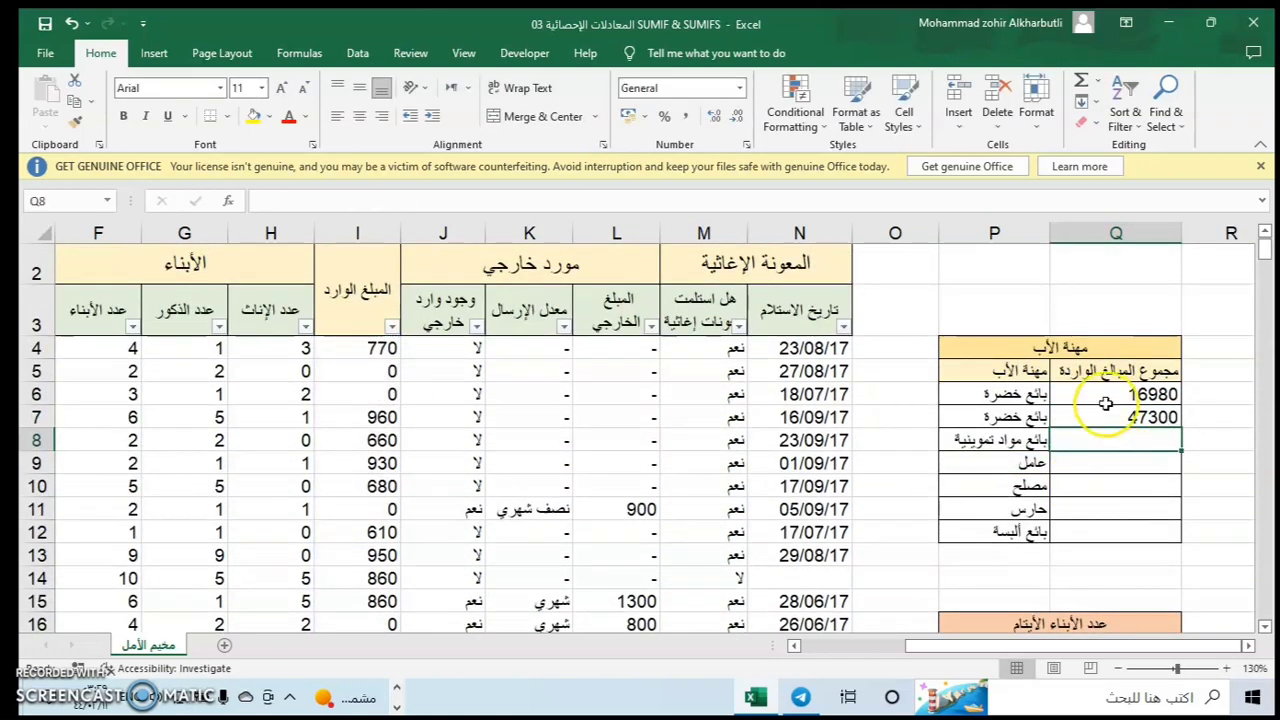